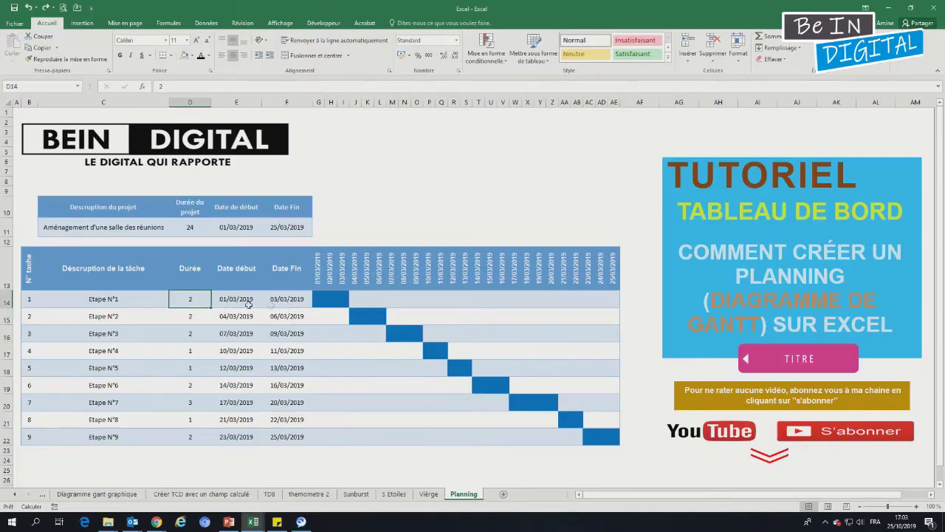
- Revise the demo task durations to 1, 3, 1, 2 and 1 days in column D
{"action": "type", "text": "1"}
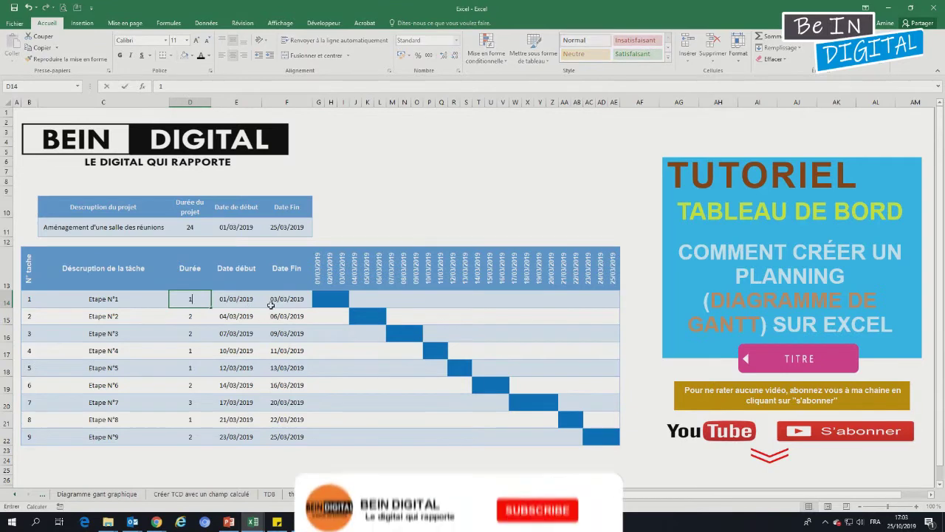
{"action": "key", "text": "Return"}
{"action": "type", "text": "3"}
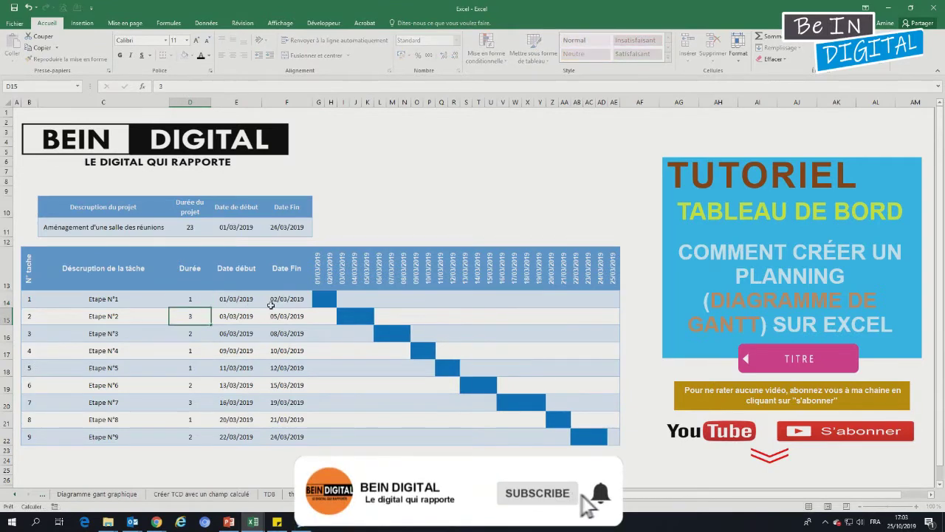
{"action": "key", "text": "Return"}
{"action": "type", "text": "1"}
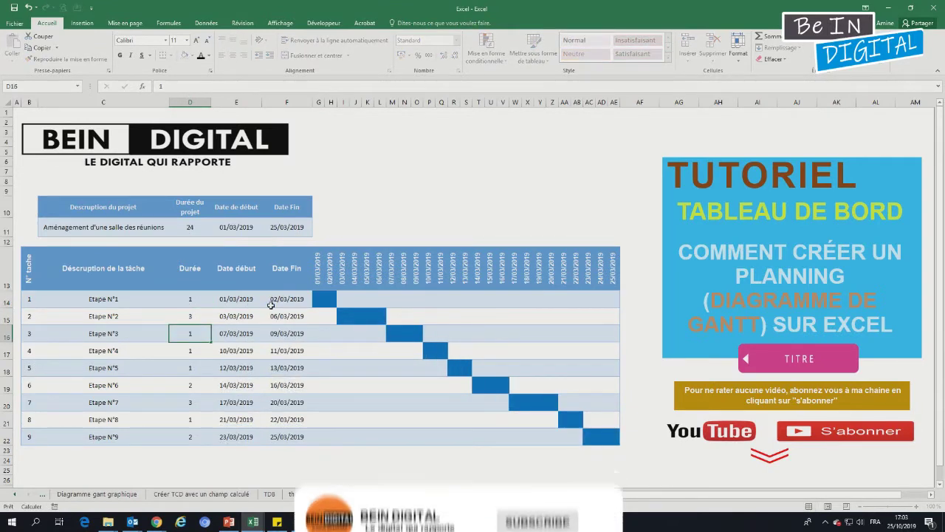
{"action": "key", "text": "Return"}
{"action": "type", "text": "3"}
{"action": "key", "text": "Return"}
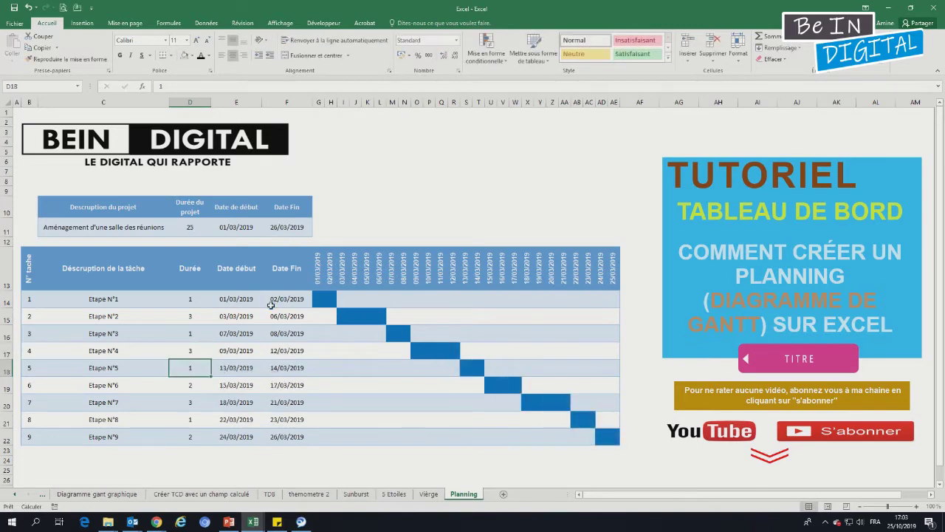
{"action": "key", "text": "Up"}
{"action": "type", "text": "2"}
{"action": "key", "text": "Return"}
{"action": "key", "text": "Return"}
{"action": "key", "text": "Return"}
{"action": "key", "text": "Return"}
{"action": "key", "text": "Up"}
{"action": "type", "text": "1"}
{"action": "key", "text": "Return"}
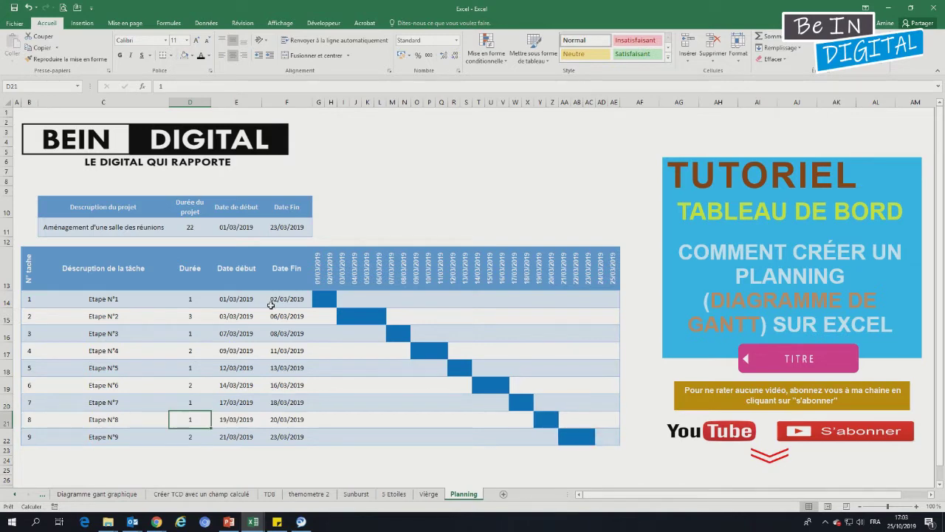
- Check the project duration, start date and end date formulas in D11, E11 and F11
{"action": "left_click", "coordinate": [190, 227]}
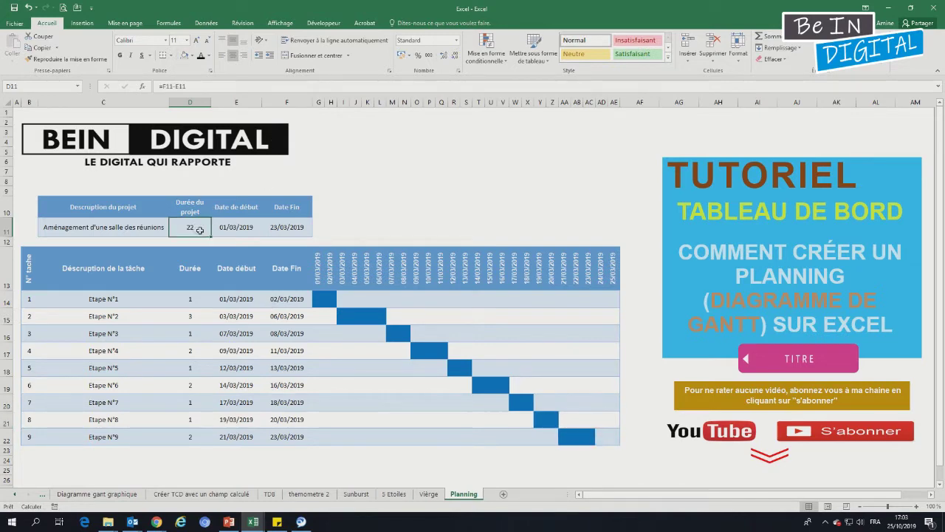
{"action": "left_click", "coordinate": [229, 227]}
{"action": "left_click", "coordinate": [235, 299]}
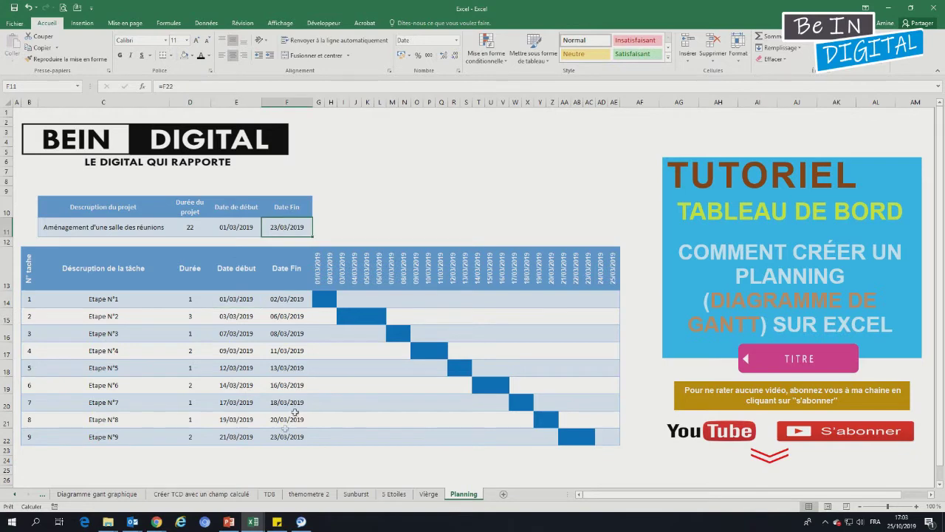
- Move to the blank Planning sheet and select cell C12 for the summary headers
{"action": "left_click_drag", "start_coordinate": [678, 251], "coordinate": [846, 275]}
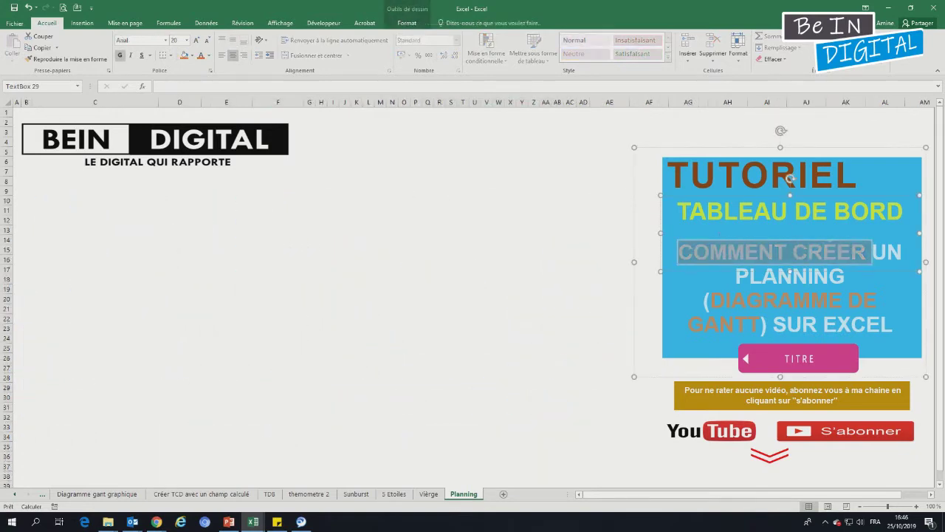
{"action": "left_click", "coordinate": [738, 325]}
{"action": "left_click", "coordinate": [808, 434]}
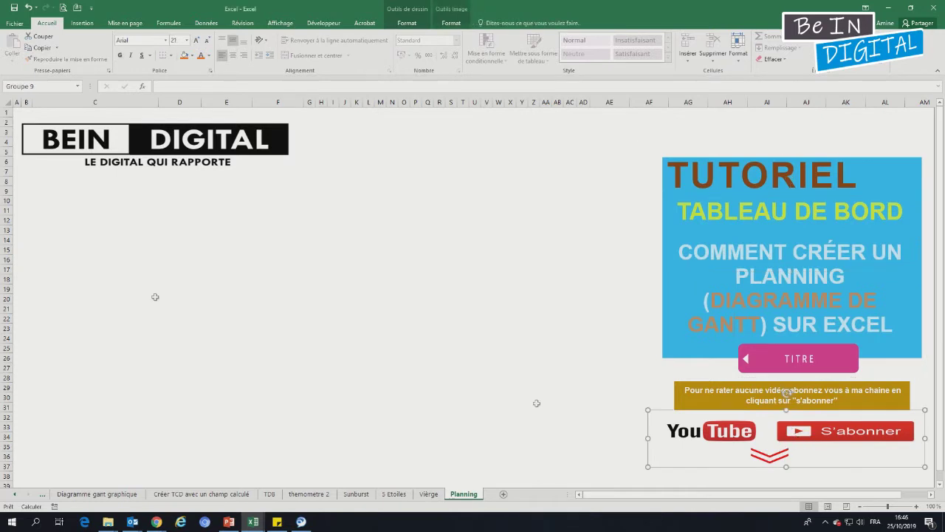
{"action": "left_click", "coordinate": [102, 252]}
{"action": "left_click", "coordinate": [94, 229]}
{"action": "left_click", "coordinate": [66, 219]}
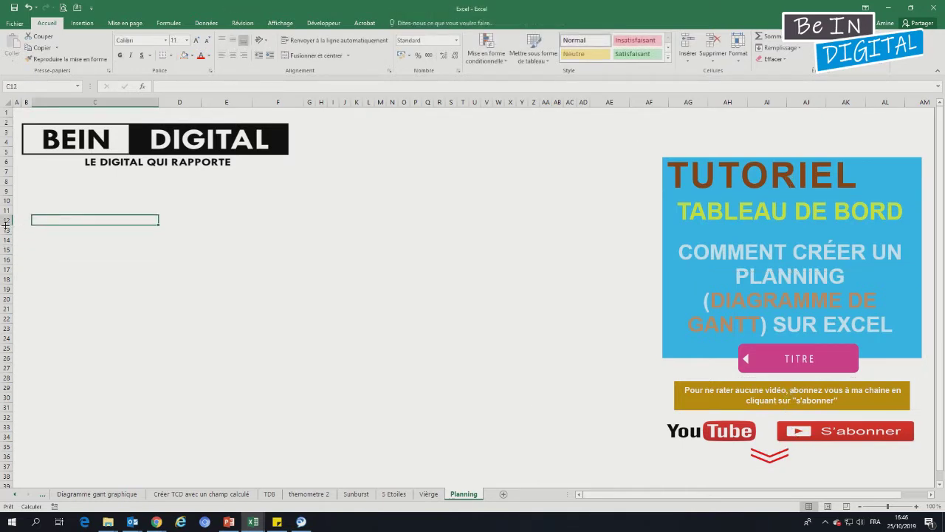
- Heighten row 12 and enter Description du projet, Durée du projet, Date de début, Date Fin in C12:F12
{"action": "left_click_drag", "start_coordinate": [8, 224], "coordinate": [4, 237]}
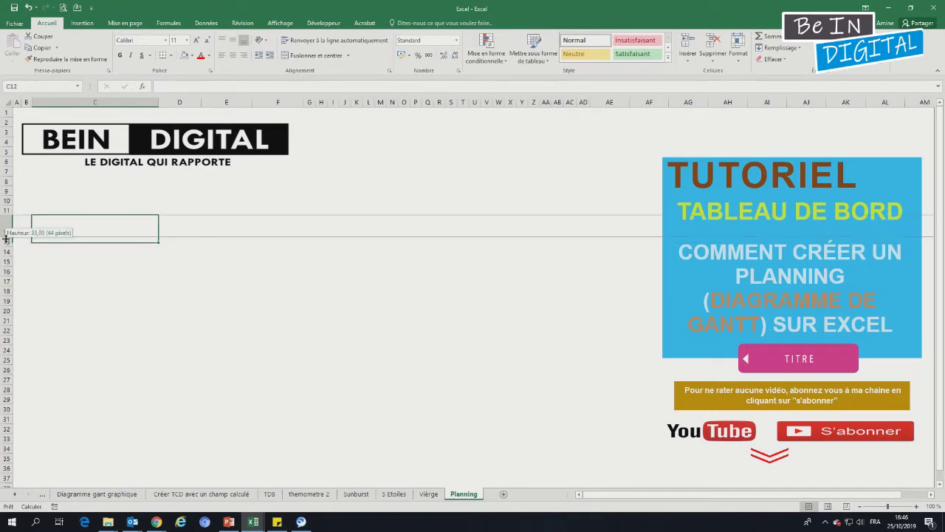
{"action": "type", "text": "Description du projet"}
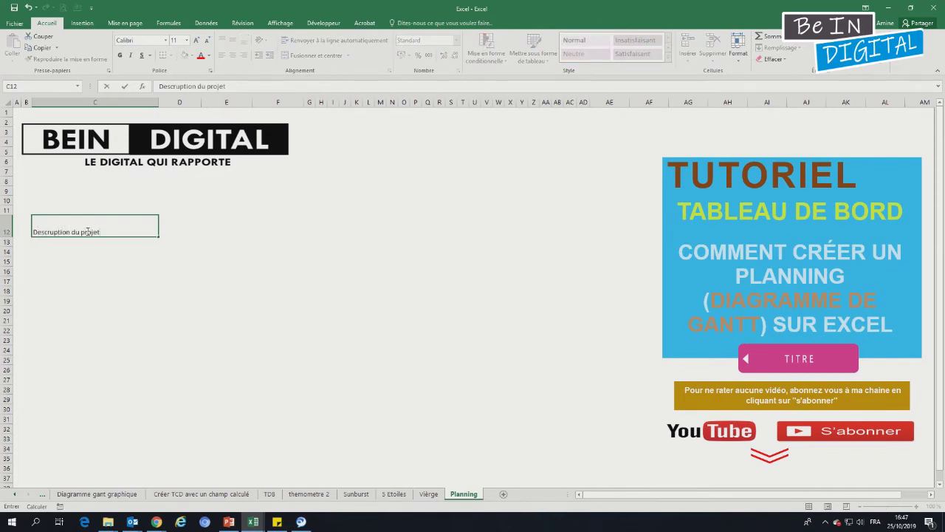
{"action": "key", "text": "Tab"}
{"action": "type", "text": "Dur"}
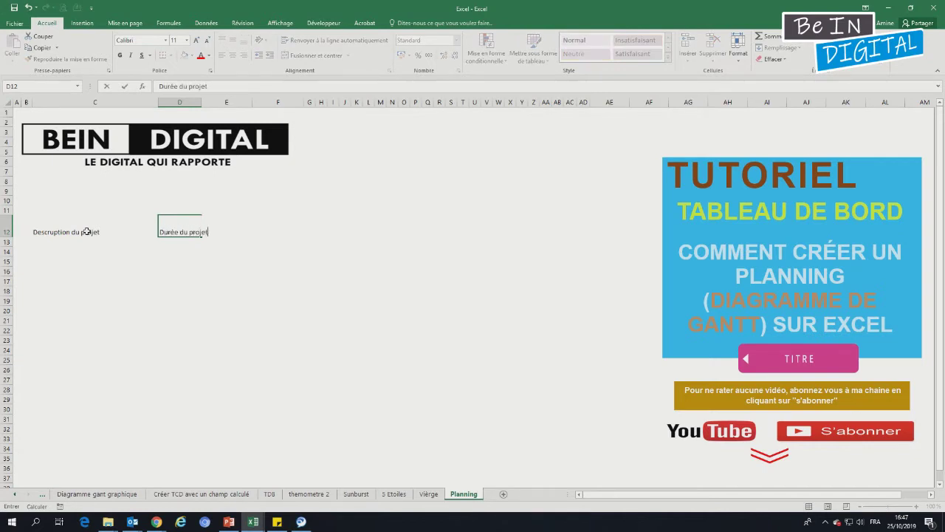
{"action": "key", "text": "Tab"}
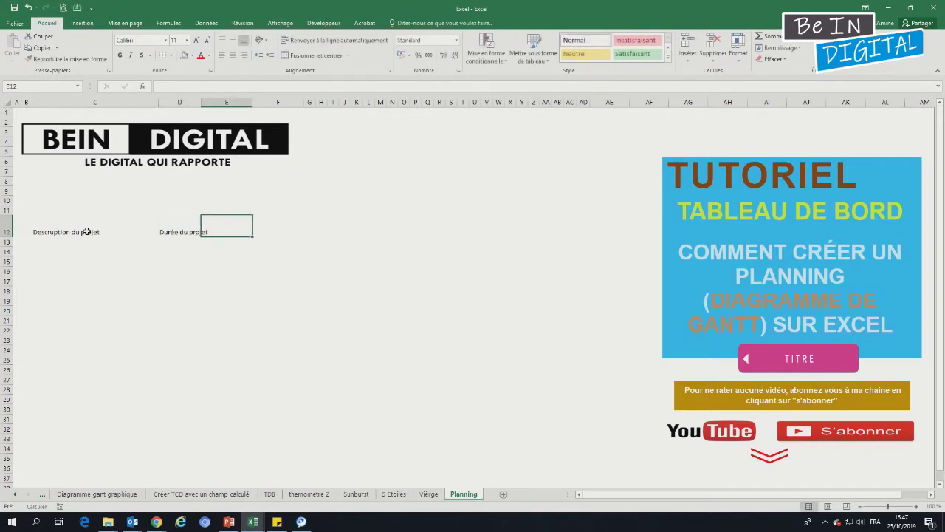
{"action": "type", "text": "Date de début"}
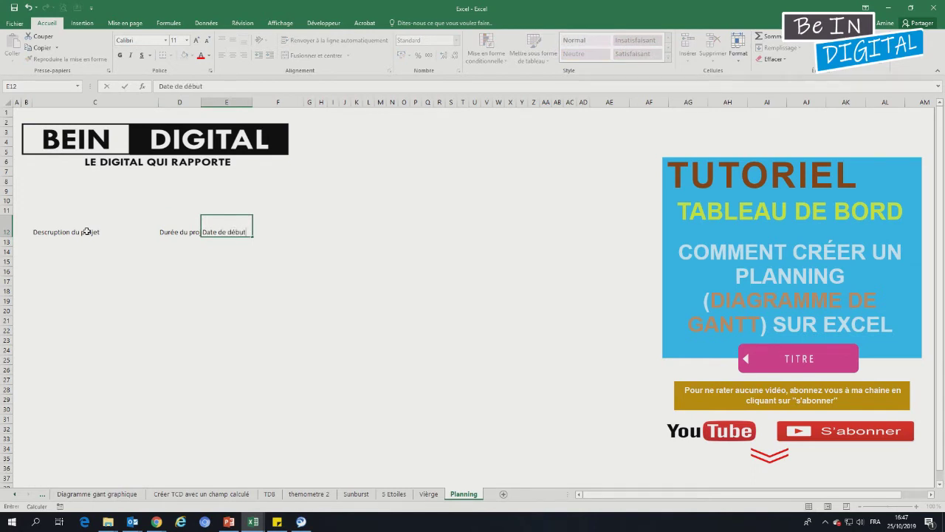
{"action": "key", "text": "Tab"}
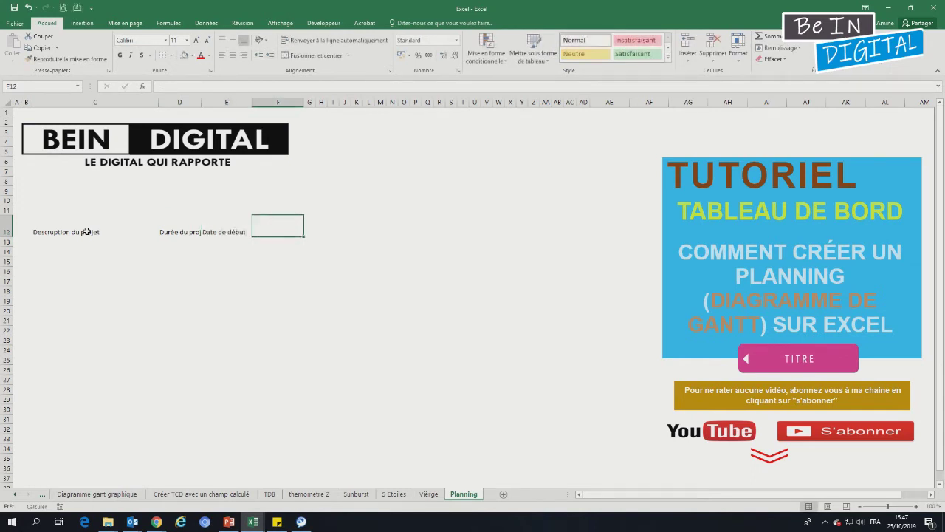
{"action": "type", "text": "Date Fin"}
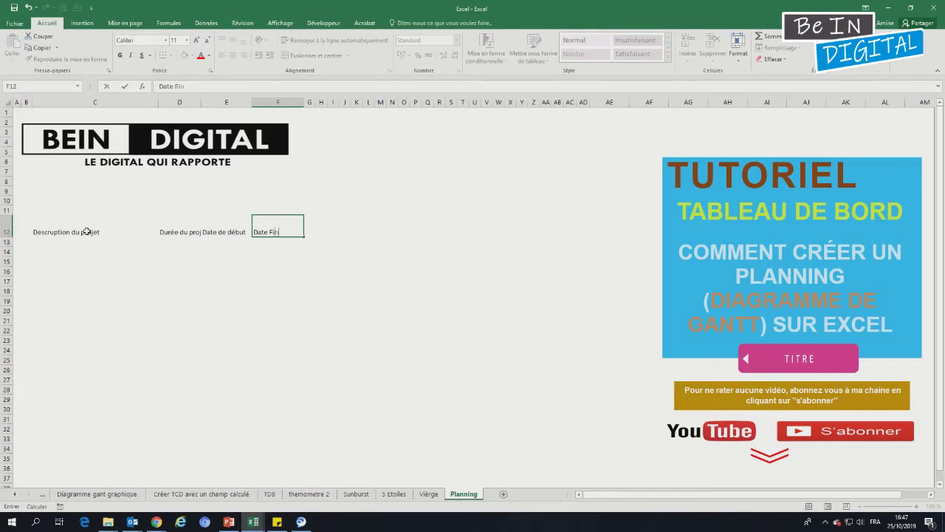
{"action": "left_click", "coordinate": [76, 296]}
- Convert C12:F14 into a formatted table with headers
{"action": "left_click_drag", "start_coordinate": [82, 230], "coordinate": [272, 250]}
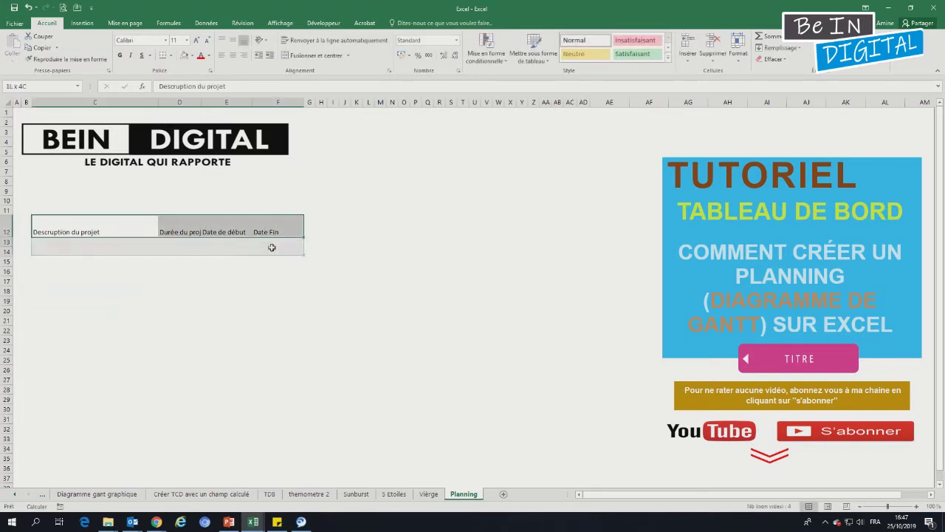
{"action": "left_click", "coordinate": [82, 22]}
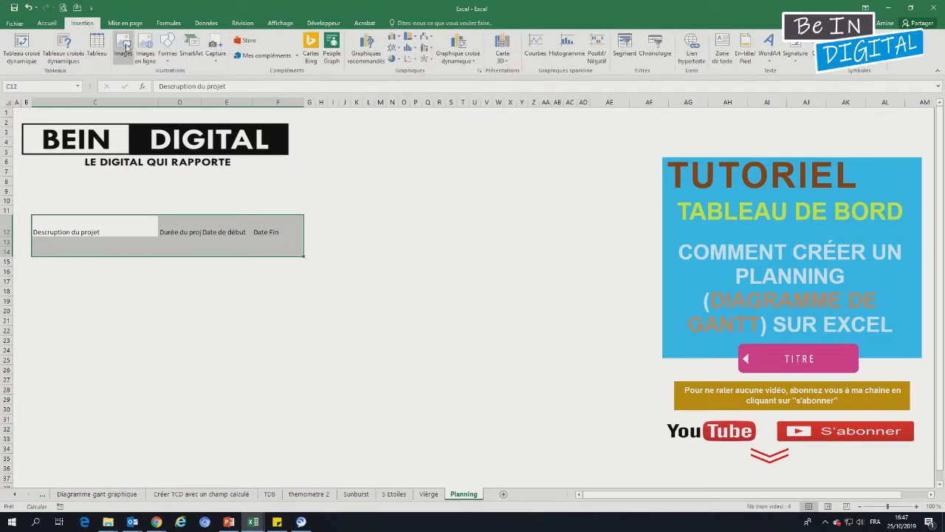
{"action": "left_click", "coordinate": [89, 47]}
{"action": "left_click", "coordinate": [431, 215]}
{"action": "left_click", "coordinate": [47, 23]}
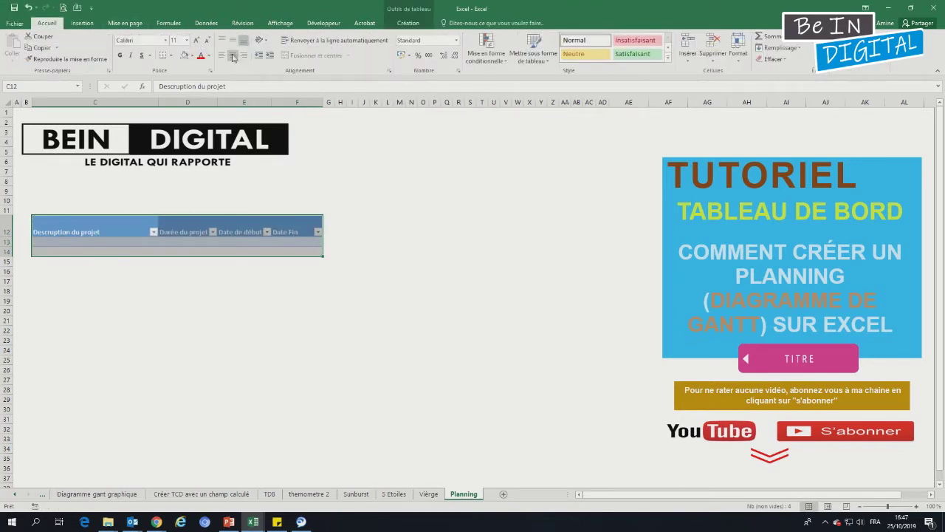
{"action": "left_click", "coordinate": [174, 243]}
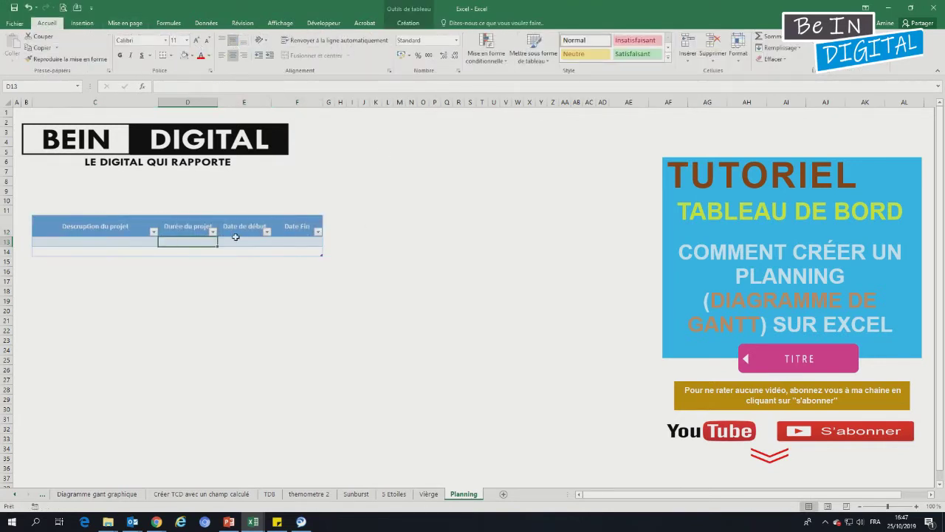
- Delete the extra row 14 and make data row 13 taller
{"action": "left_click", "coordinate": [8, 251]}
{"action": "right_click", "coordinate": [7, 252]}
{"action": "left_click", "coordinate": [36, 331]}
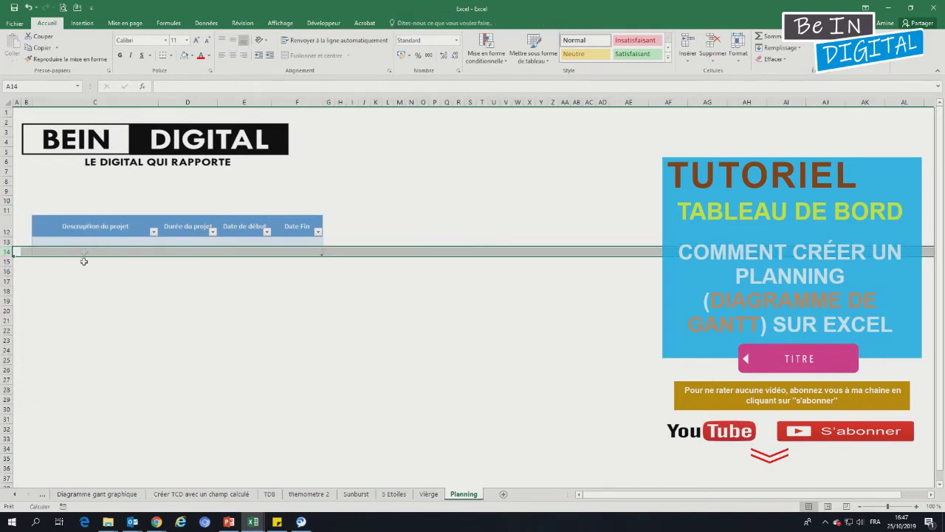
{"action": "left_click", "coordinate": [84, 243]}
{"action": "left_click_drag", "start_coordinate": [6, 247], "coordinate": [6, 257]}
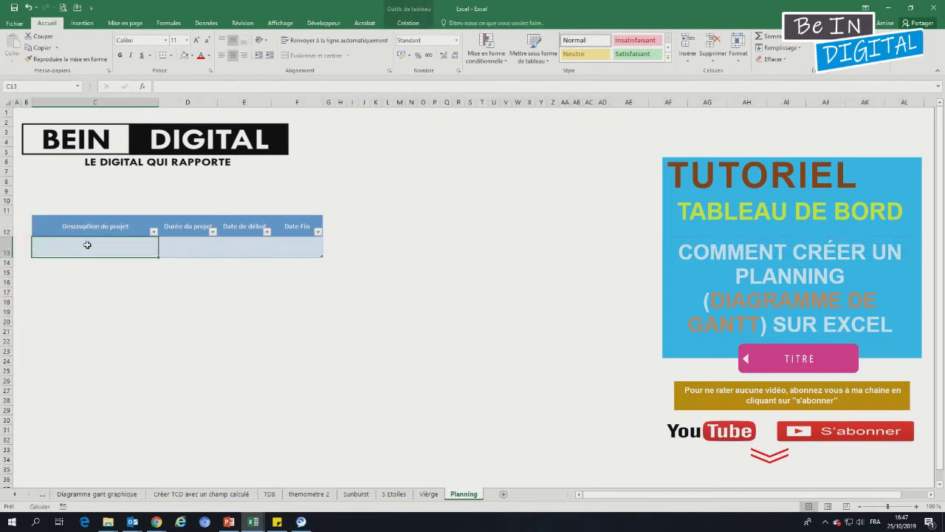
- Enter 'Aménagement d'une salle des réunions' in C13 and 22 in D13, then move the 22 below the table
{"action": "type", "text": "Am"}
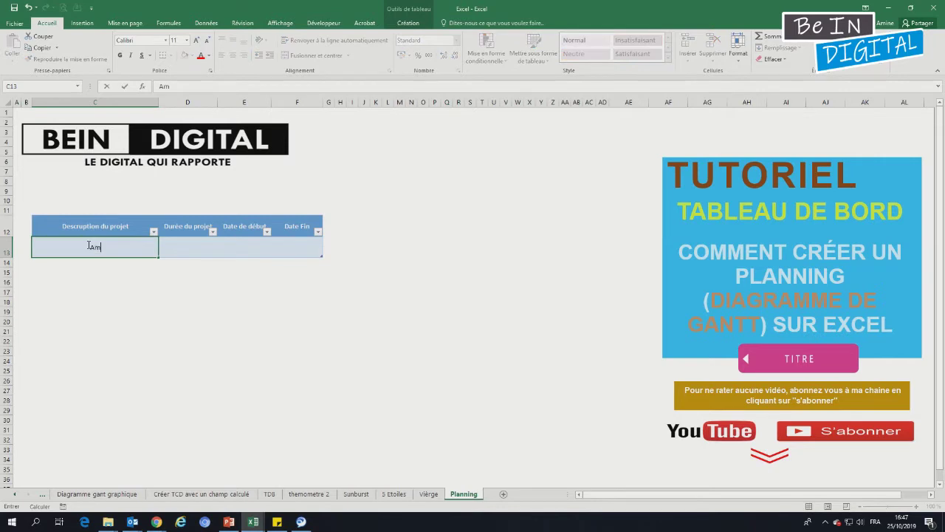
{"action": "type", "text": "énagement d'une salle des réunions"}
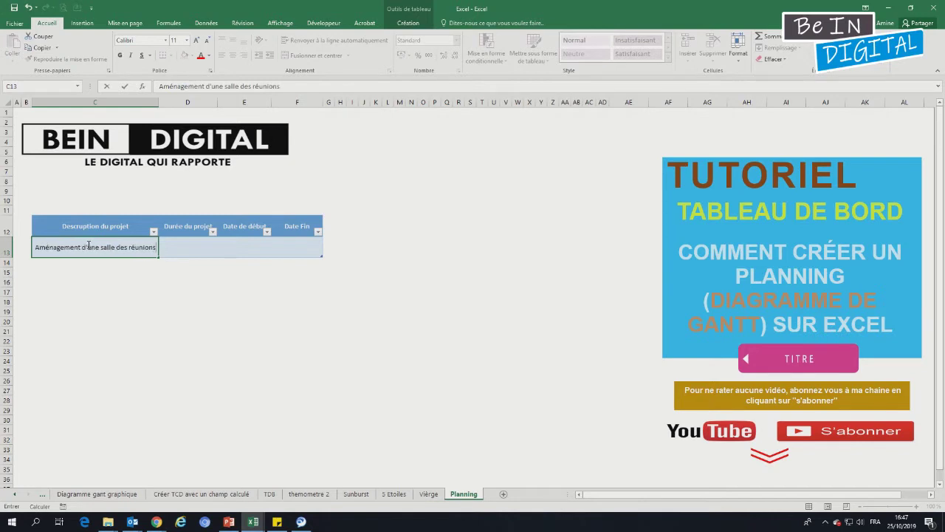
{"action": "key", "text": "Return"}
{"action": "left_click", "coordinate": [199, 249]}
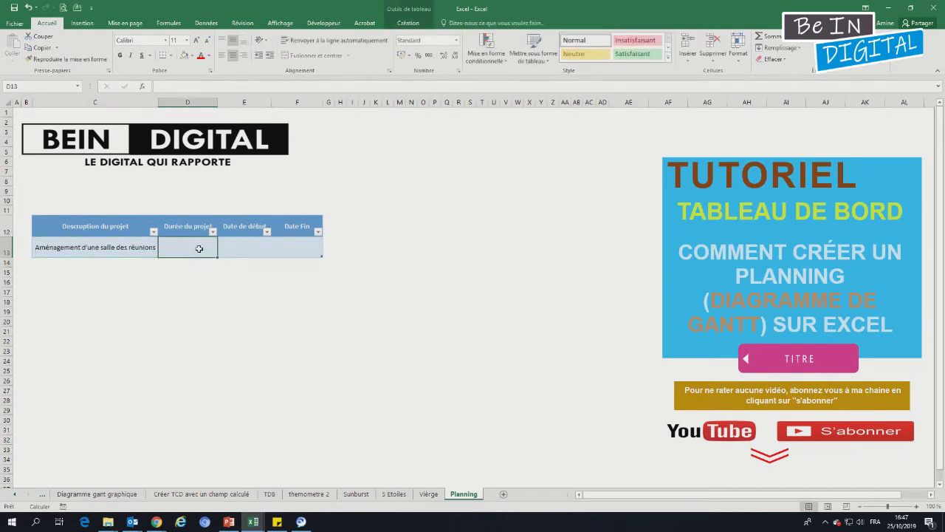
{"action": "type", "text": "22"}
{"action": "left_click", "coordinate": [237, 251]}
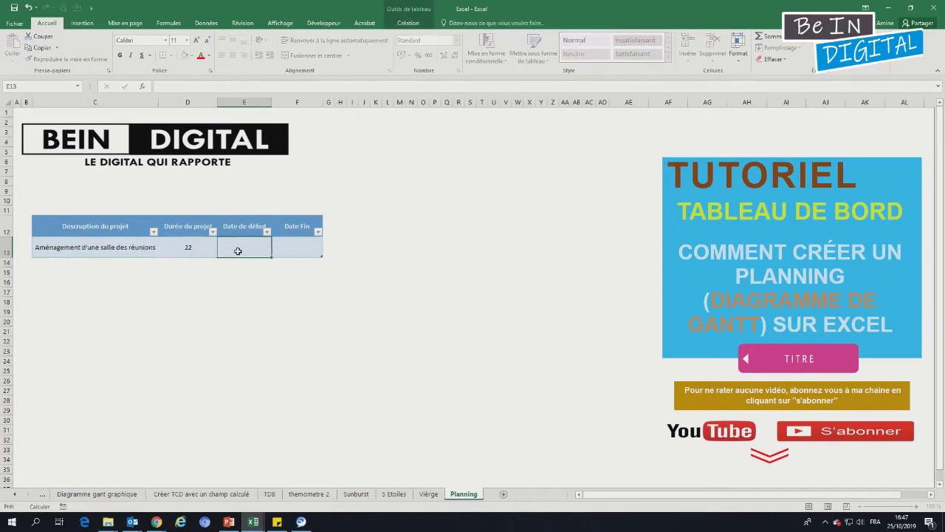
{"action": "left_click", "coordinate": [189, 247]}
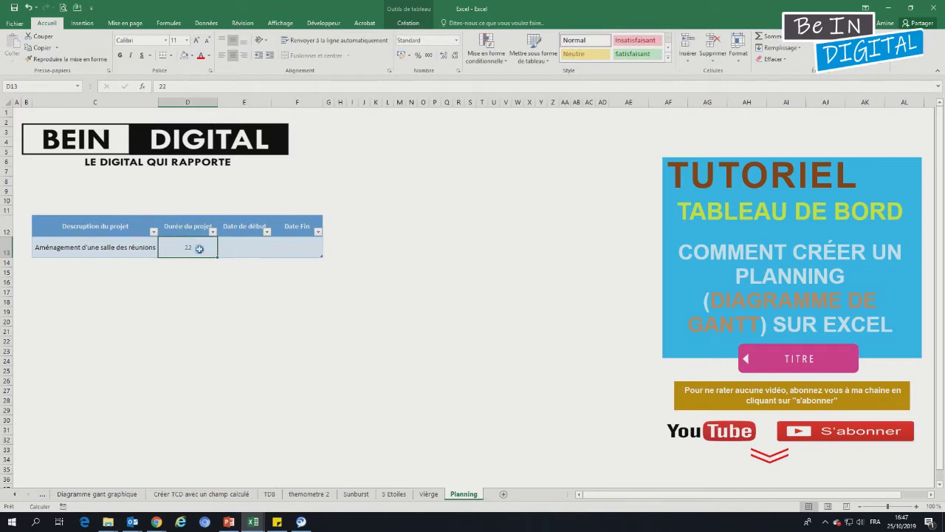
{"action": "left_click_drag", "start_coordinate": [191, 258], "coordinate": [191, 291]}
{"action": "left_click", "coordinate": [143, 225]}
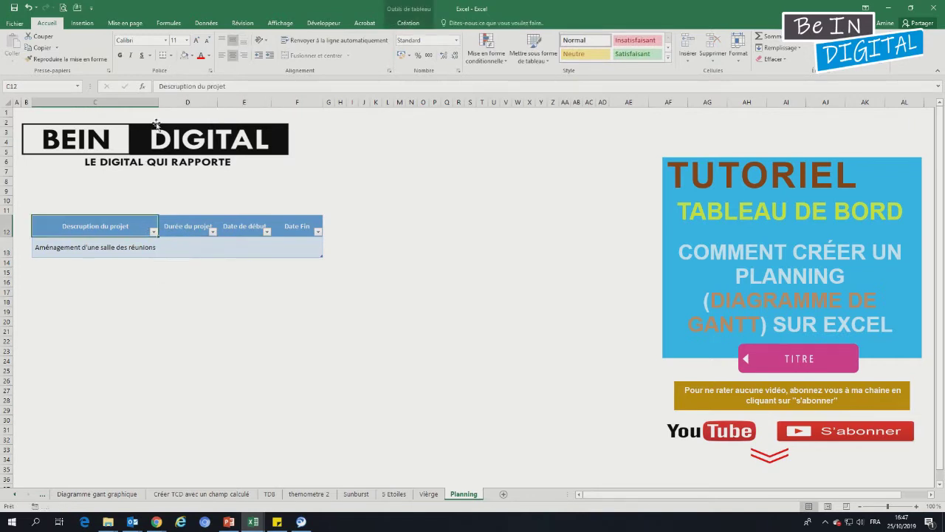
- Resize columns C–F, wrap the header row text, and shorten row 13
{"action": "left_click_drag", "start_coordinate": [159, 102], "coordinate": [164, 102]}
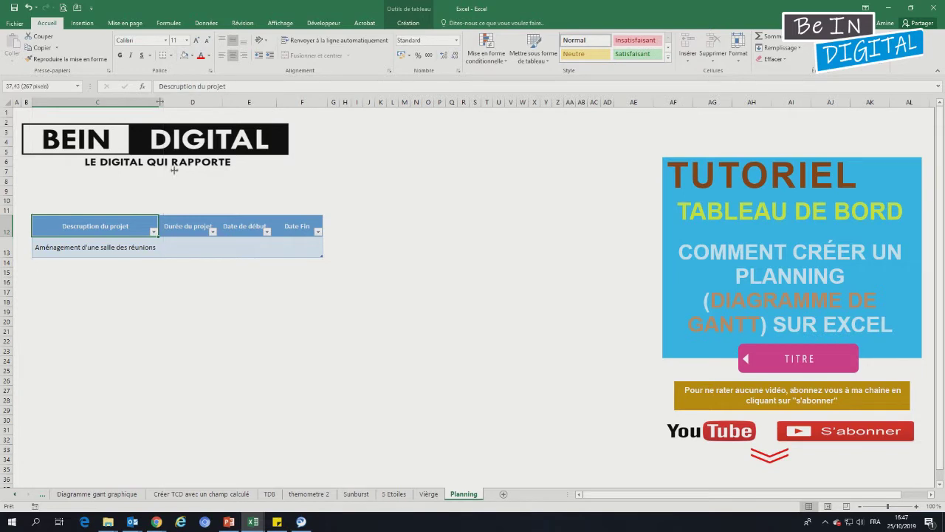
{"action": "left_click", "coordinate": [220, 292]}
{"action": "left_click", "coordinate": [192, 225]}
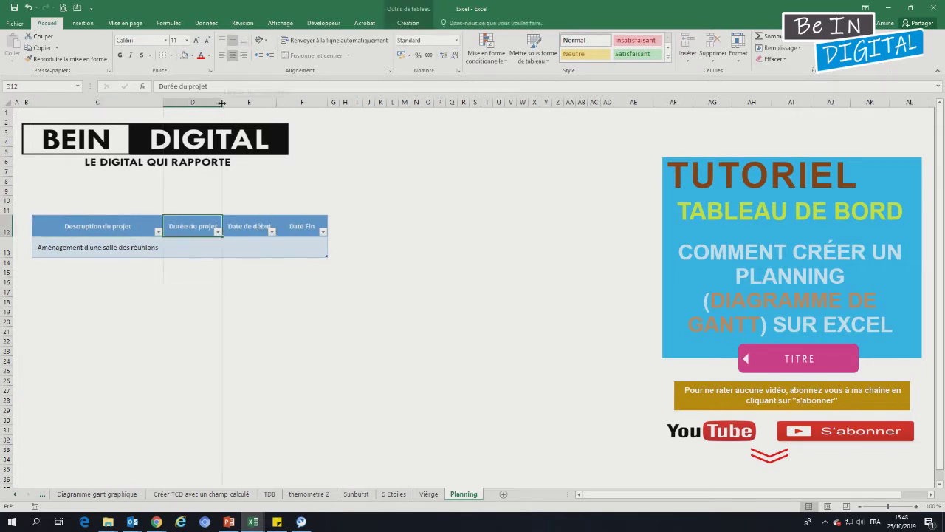
{"action": "left_click_drag", "start_coordinate": [222, 102], "coordinate": [204, 109]}
{"action": "left_click_drag", "start_coordinate": [96, 226], "coordinate": [296, 226]}
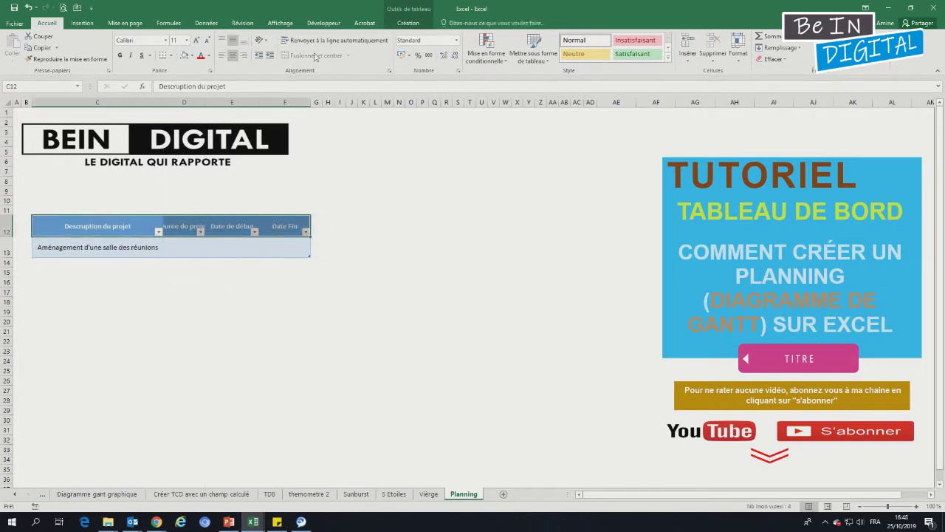
{"action": "left_click", "coordinate": [335, 40]}
{"action": "mouse_move", "coordinate": [184, 102]}
{"action": "left_mouse_down"}
{"action": "mouse_move", "coordinate": [271, 109]}
{"action": "mouse_move", "coordinate": [256, 101]}
{"action": "left_mouse_up"}
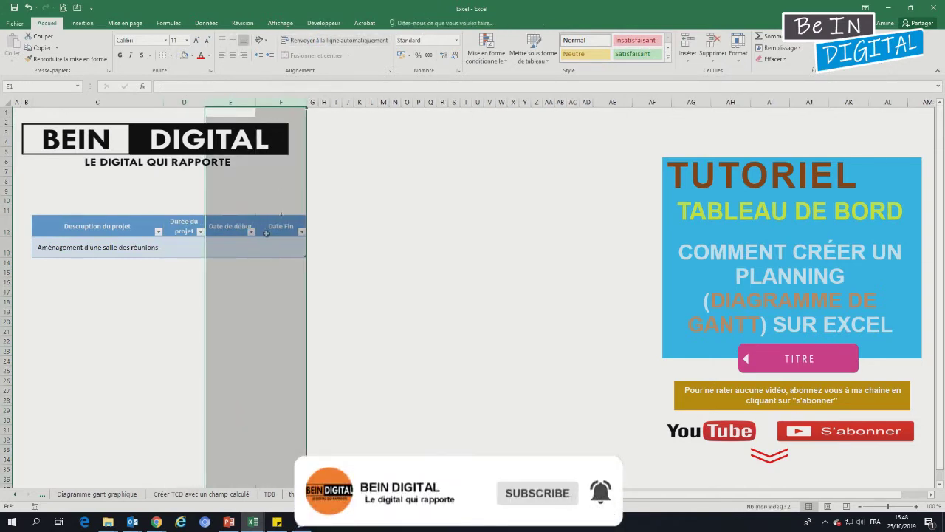
{"action": "left_click", "coordinate": [233, 228]}
{"action": "left_click", "coordinate": [123, 251]}
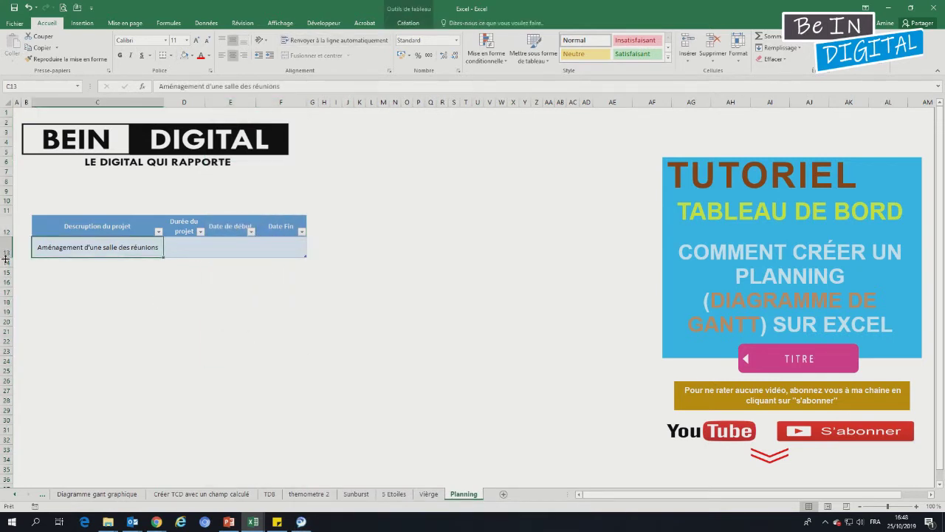
{"action": "left_click_drag", "start_coordinate": [6, 255], "coordinate": [6, 254]}
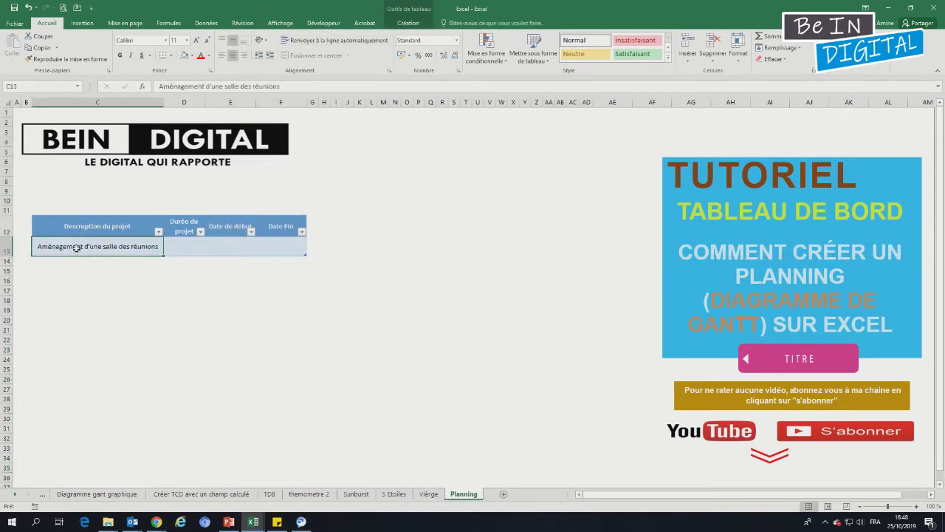
{"action": "left_click", "coordinate": [45, 291]}
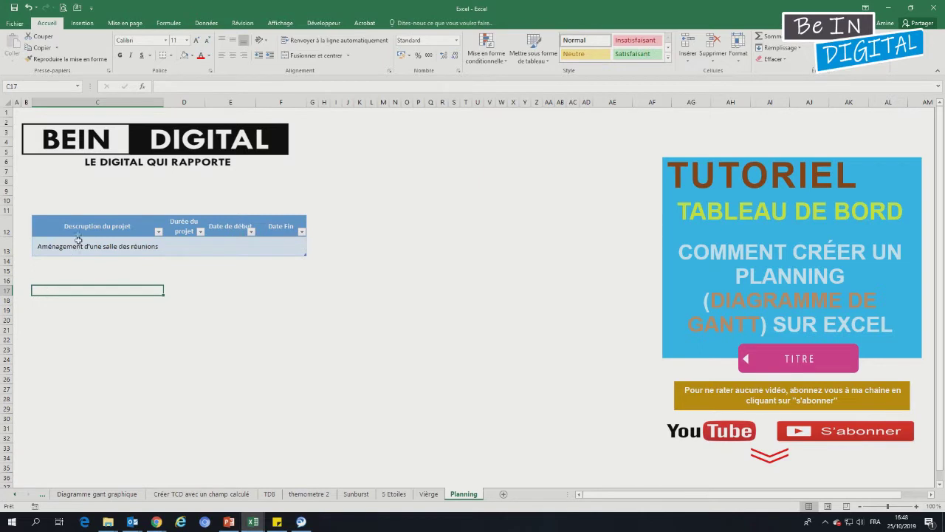
- Convert the project summary table back into a plain range
{"action": "left_click_drag", "start_coordinate": [77, 240], "coordinate": [304, 251]}
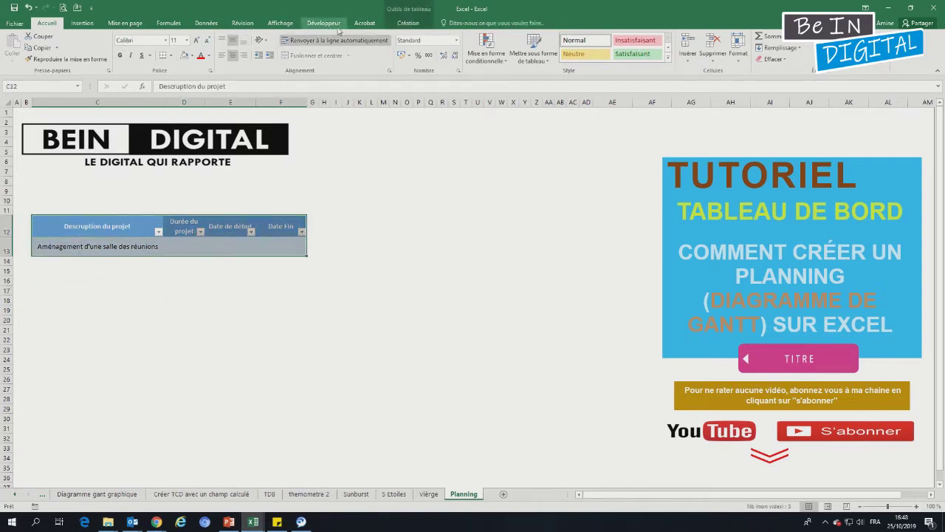
{"action": "left_click", "coordinate": [408, 23]}
{"action": "left_click", "coordinate": [125, 59]}
{"action": "left_click", "coordinate": [445, 287]}
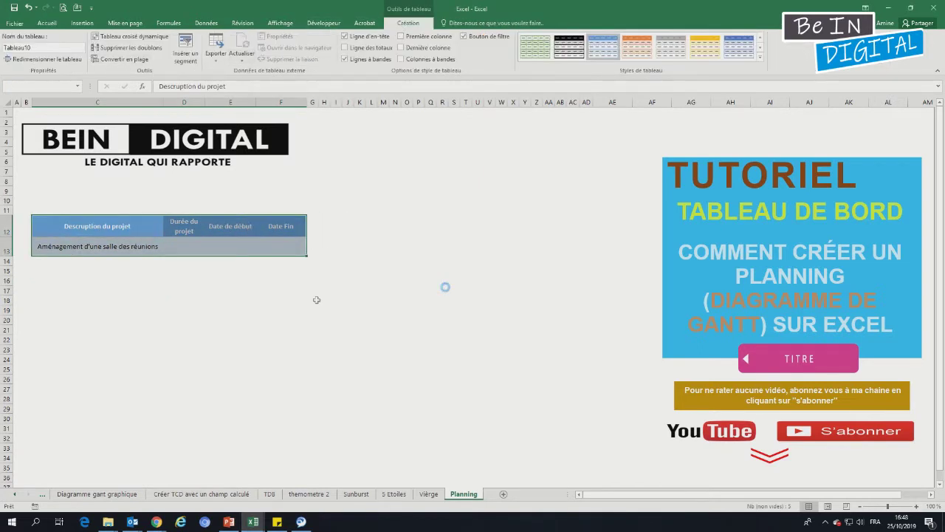
- Enter task headers N° tache, Déscription de la tâche, Durée, Date début, Date Fin in B16:F16
{"action": "left_click", "coordinate": [37, 281]}
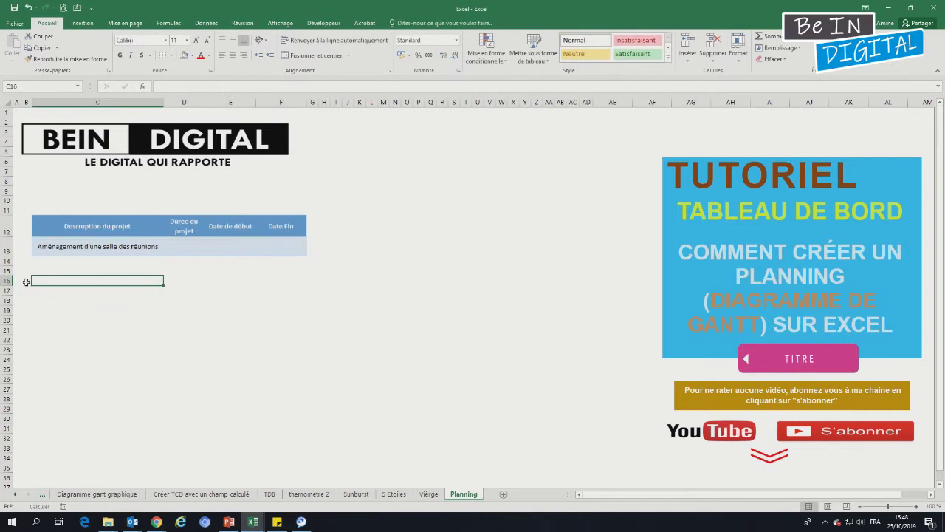
{"action": "left_click", "coordinate": [26, 282]}
{"action": "type", "text": "N° tache"}
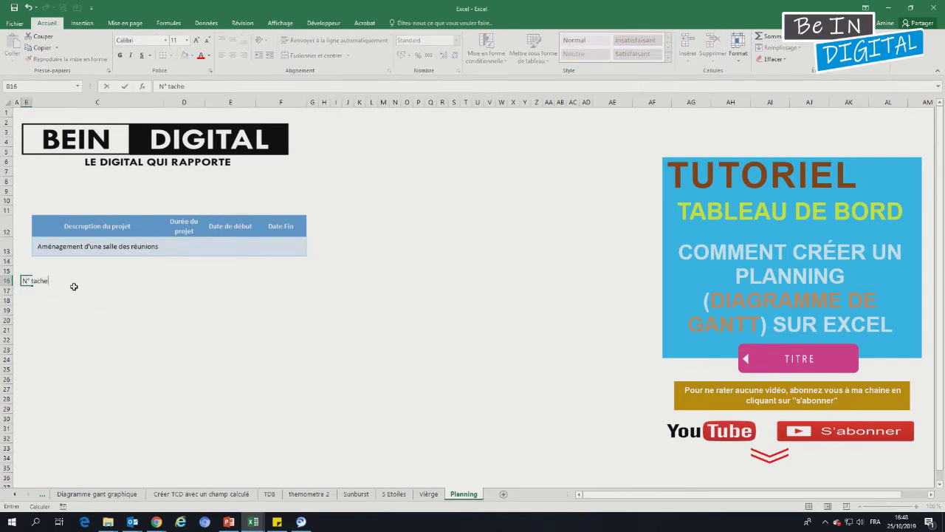
{"action": "left_click", "coordinate": [74, 286]}
{"action": "type", "text": "Déscription de la tâche"}
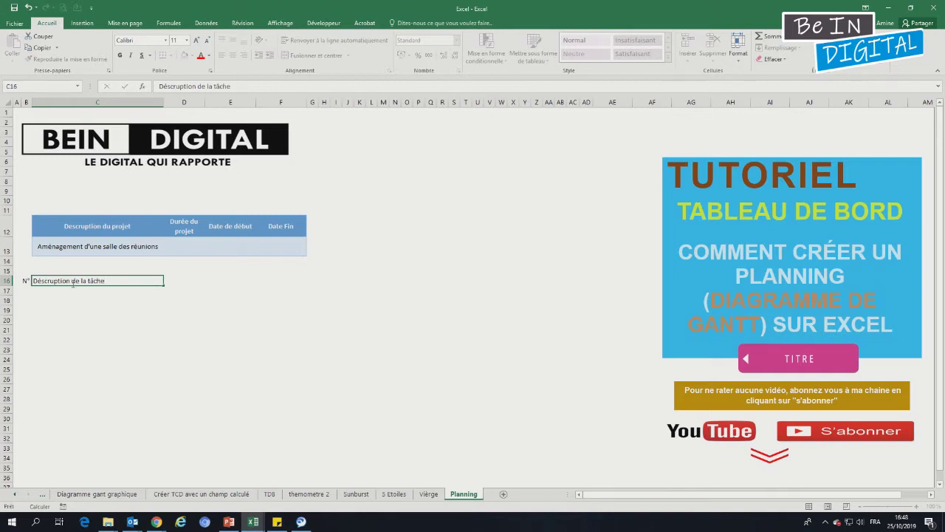
{"action": "key", "text": "Tab"}
{"action": "type", "text": "D"}
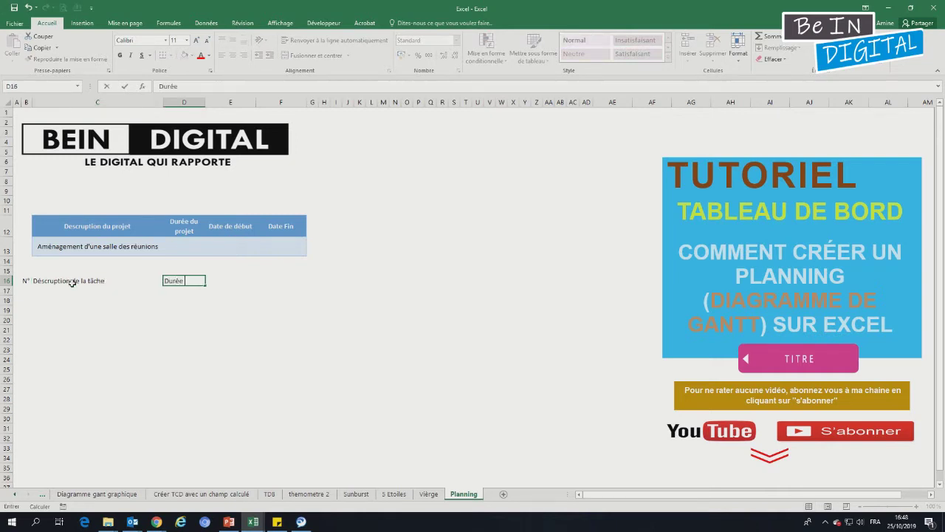
{"action": "key", "text": "Tab"}
{"action": "type", "text": "Date"}
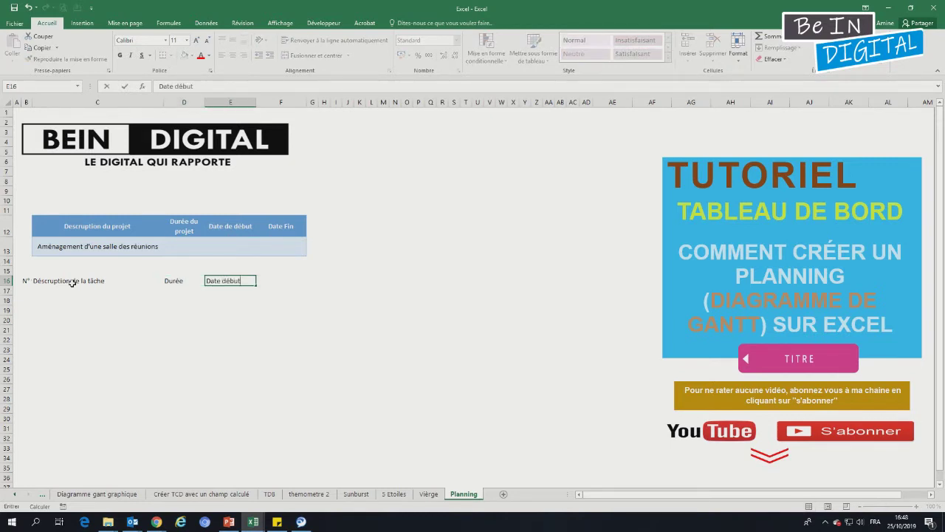
{"action": "key", "text": "Tab"}
{"action": "type", "text": "Date"}
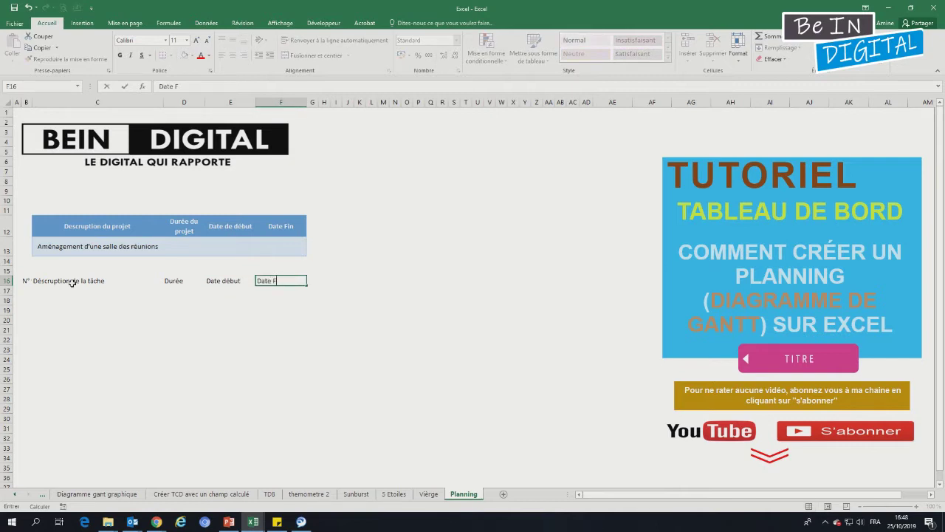
{"action": "key", "text": "Return"}
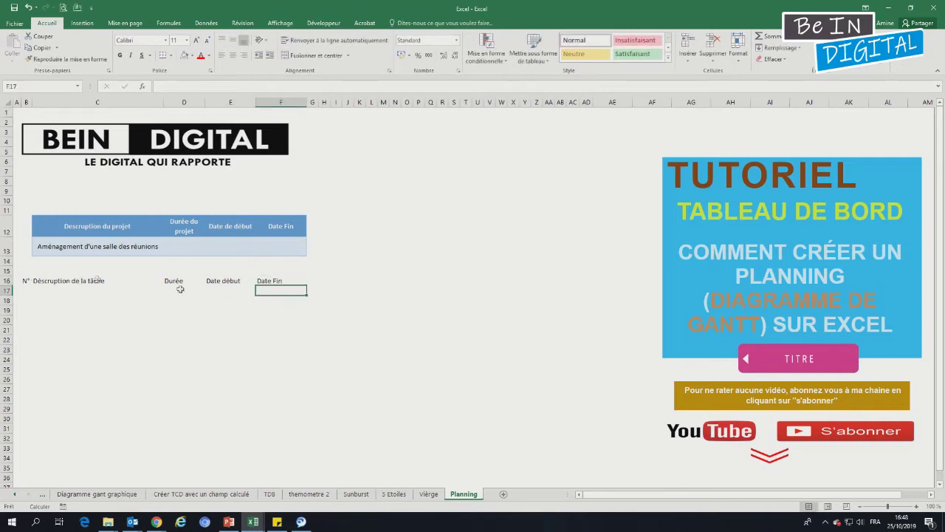
- Narrow columns G through AE into thin day columns
{"action": "left_click", "coordinate": [297, 281]}
{"action": "left_click", "coordinate": [312, 281]}
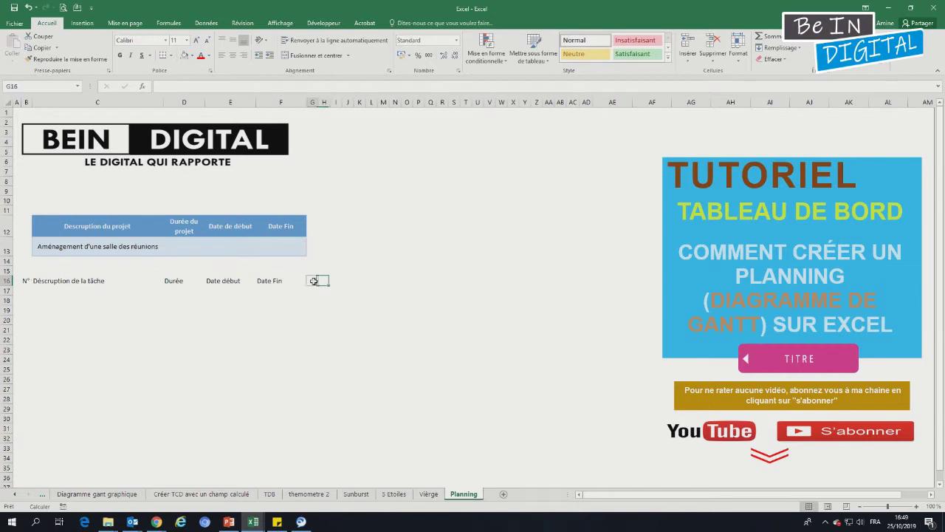
{"action": "left_click_drag", "start_coordinate": [25, 281], "coordinate": [284, 281]}
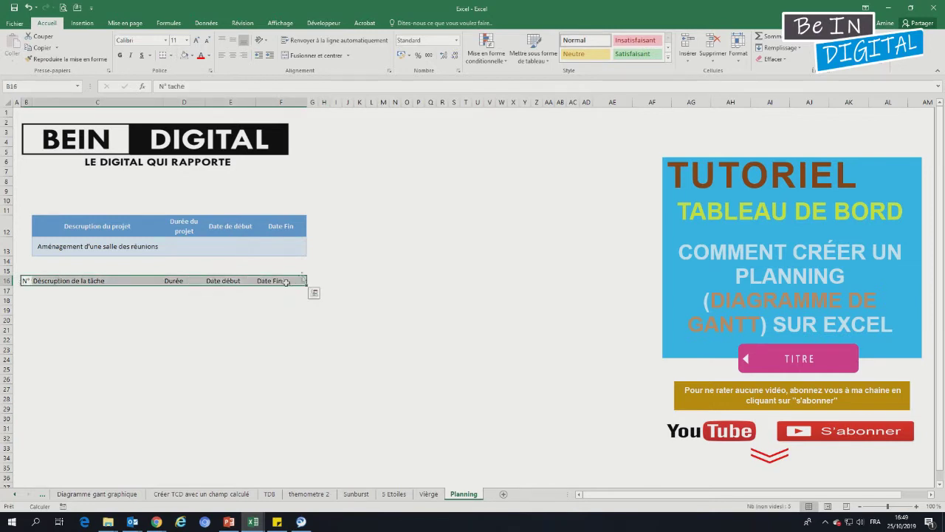
{"action": "left_click_drag", "start_coordinate": [313, 102], "coordinate": [620, 102]}
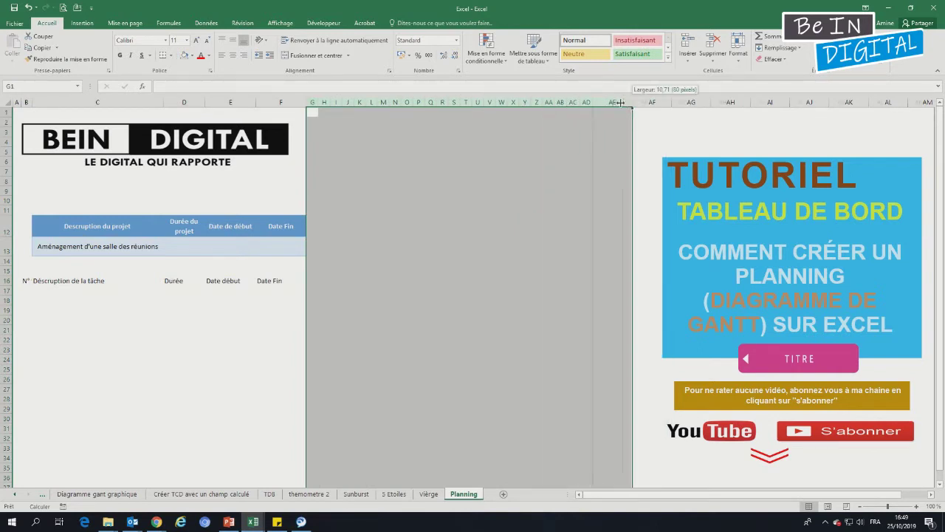
{"action": "left_click_drag", "start_coordinate": [620, 103], "coordinate": [602, 102]}
- Make header row 16 taller, about 33.50 points high
{"action": "left_click", "coordinate": [311, 282]}
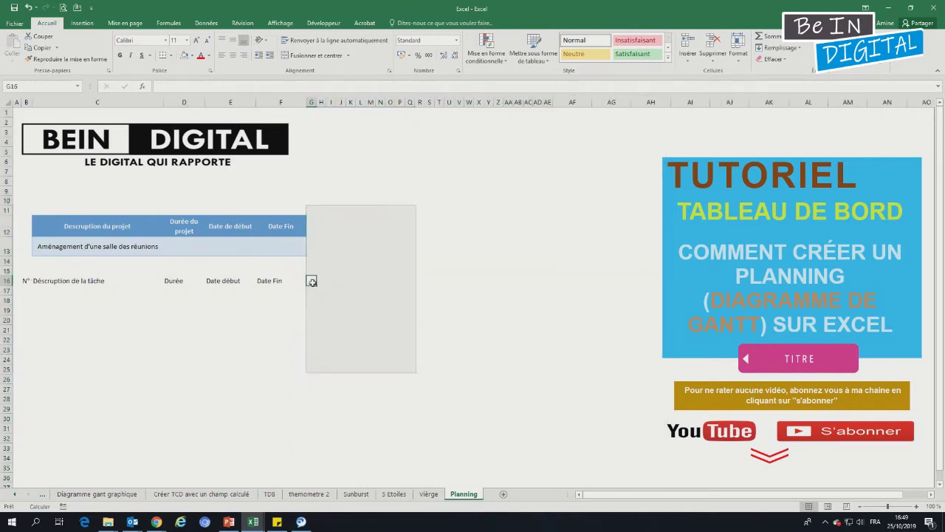
{"action": "left_click_drag", "start_coordinate": [11, 286], "coordinate": [11, 316]}
{"action": "left_click", "coordinate": [229, 300]}
{"action": "left_click", "coordinate": [28, 8]}
{"action": "left_click", "coordinate": [185, 281]}
{"action": "left_click_drag", "start_coordinate": [26, 281], "coordinate": [285, 281]}
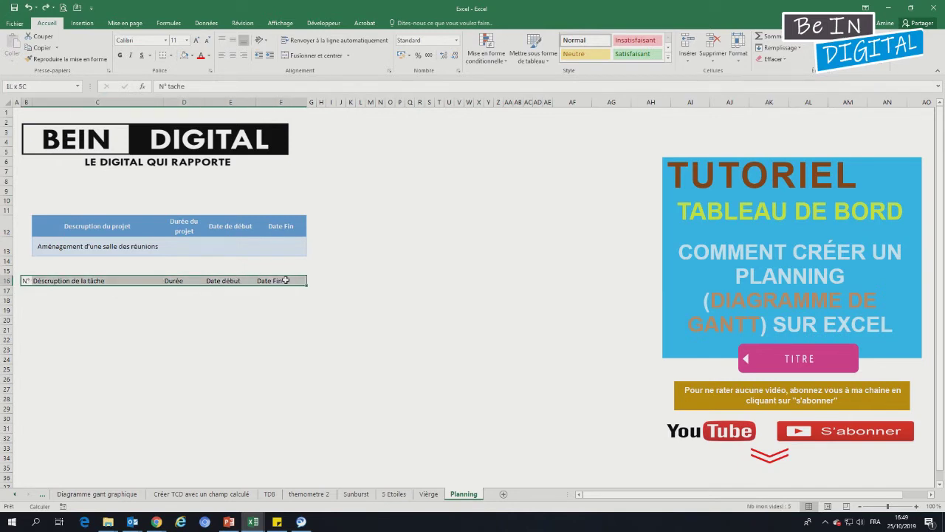
{"action": "left_click", "coordinate": [59, 282]}
{"action": "left_click_drag", "start_coordinate": [7, 287], "coordinate": [7, 304]}
{"action": "left_click", "coordinate": [311, 289]}
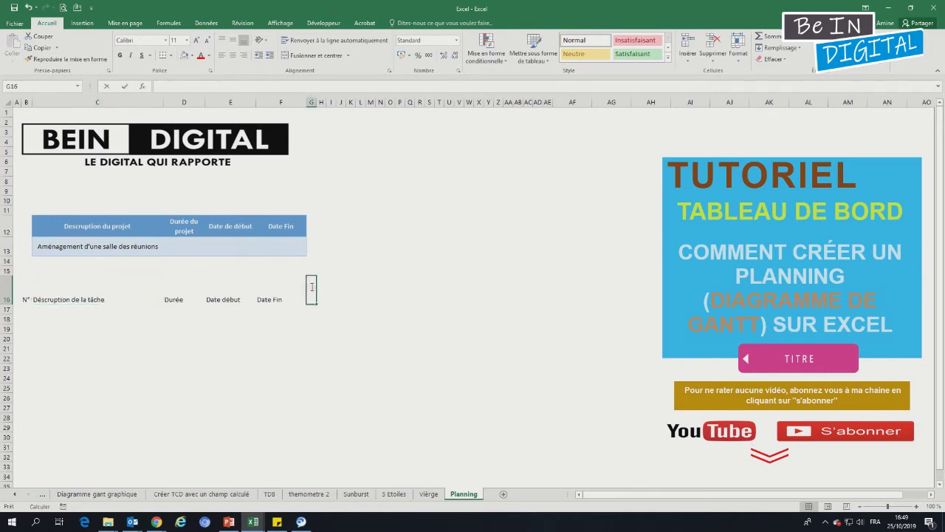
- Enter 01/02/2019 in G16 and rotate its text to 90°
{"action": "type", "text": "01/02/2019"}
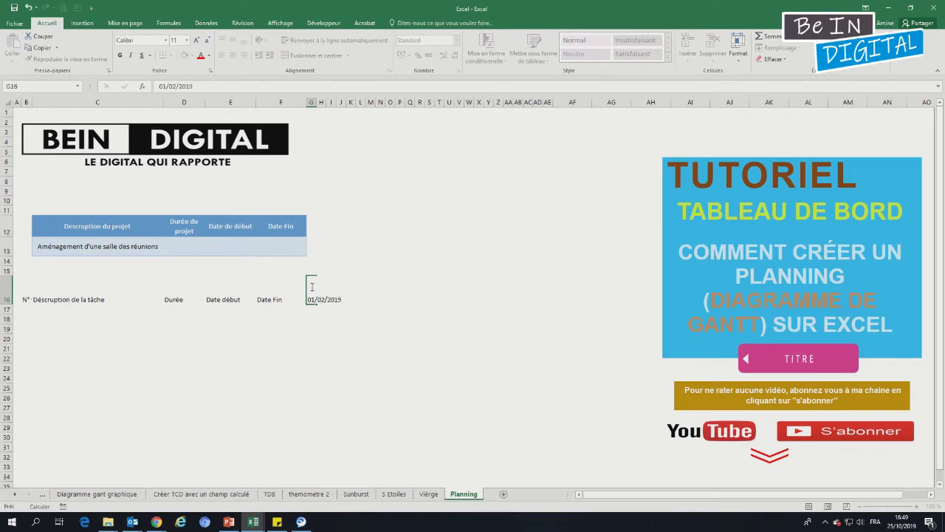
{"action": "key", "text": "Return"}
{"action": "left_click", "coordinate": [312, 284]}
{"action": "right_click", "coordinate": [311, 285]}
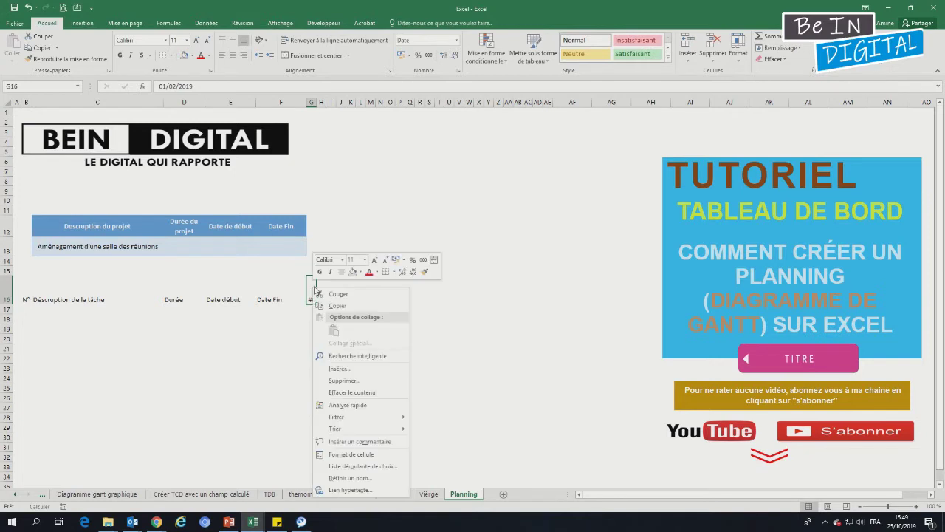
{"action": "left_click", "coordinate": [353, 439]}
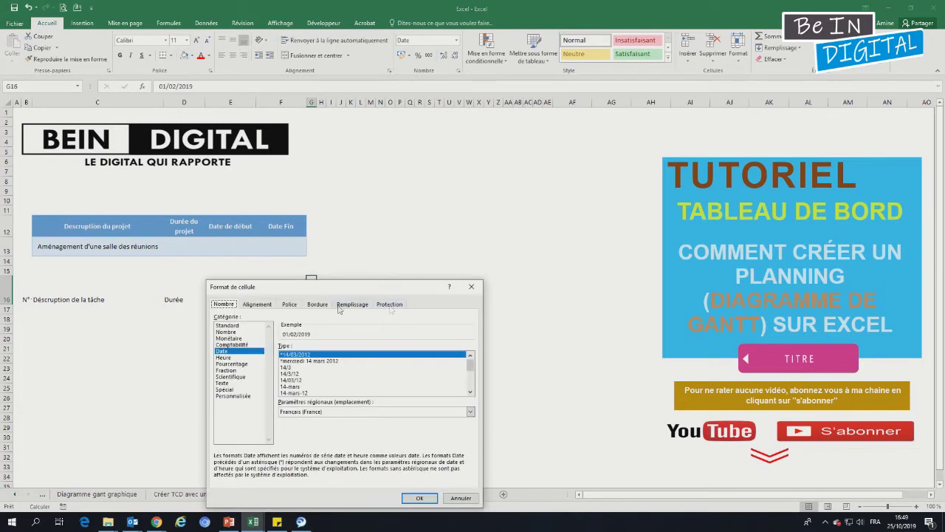
{"action": "left_click", "coordinate": [258, 304]}
{"action": "left_click", "coordinate": [440, 329]}
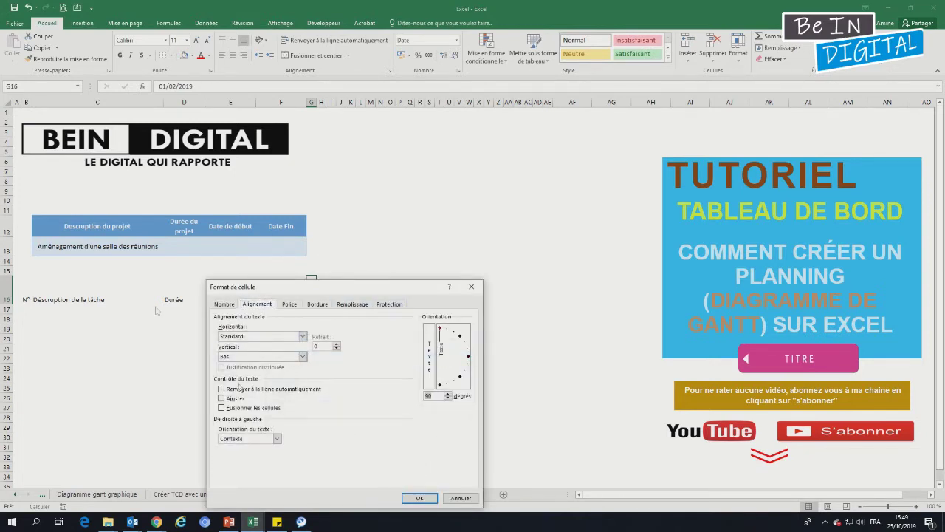
{"action": "left_click", "coordinate": [224, 304]}
{"action": "left_click", "coordinate": [419, 498]}
- Heighten row 16 and fill daily dates through 25/02/2019 across to AE16
{"action": "left_click", "coordinate": [380, 338]}
{"action": "left_click_drag", "start_coordinate": [6, 303], "coordinate": [6, 320]}
{"action": "left_click", "coordinate": [310, 295]}
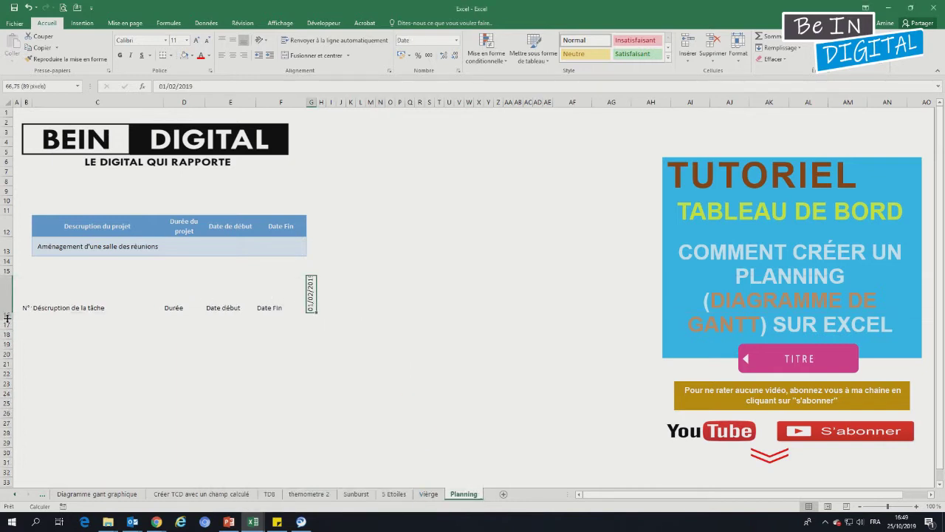
{"action": "left_click_drag", "start_coordinate": [317, 319], "coordinate": [558, 316]}
{"action": "left_click", "coordinate": [286, 311]}
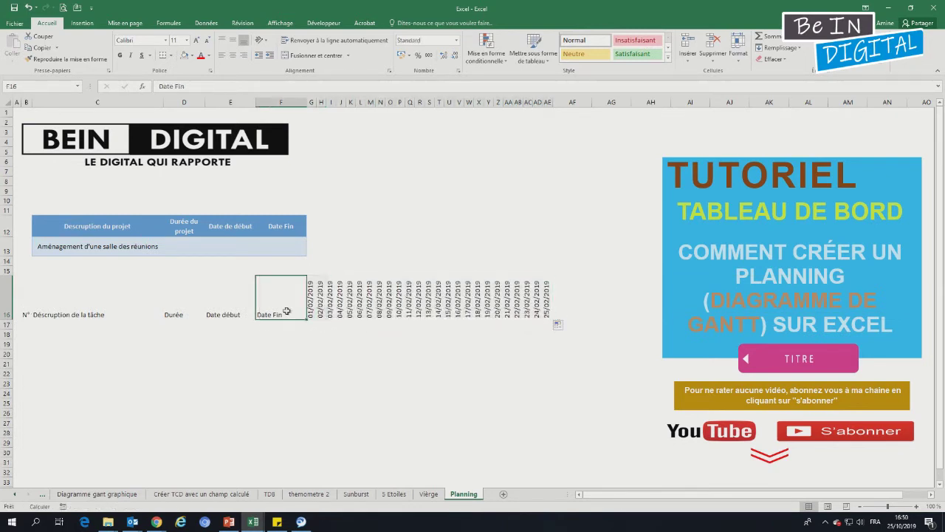
- Turn the task grid B16 to row 31 into a table with headers
{"action": "left_click_drag", "start_coordinate": [25, 300], "coordinate": [549, 463]}
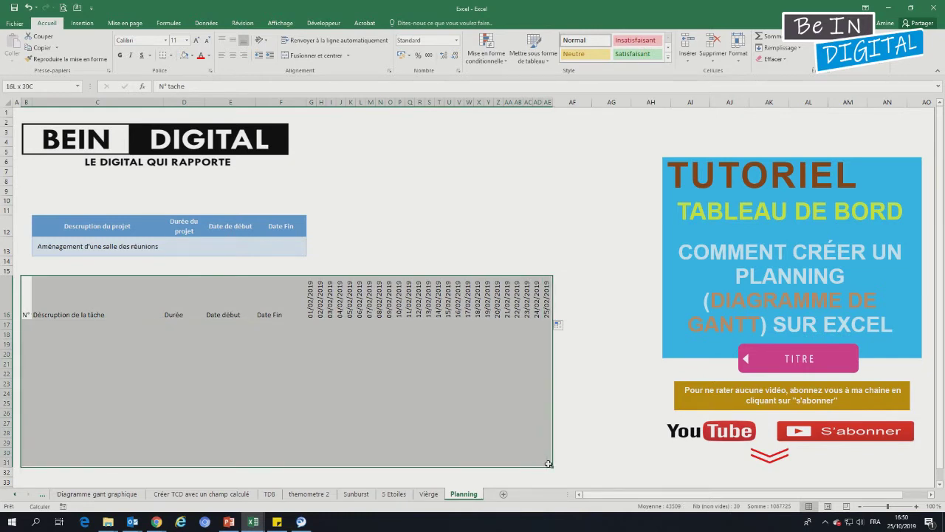
{"action": "left_click", "coordinate": [82, 23]}
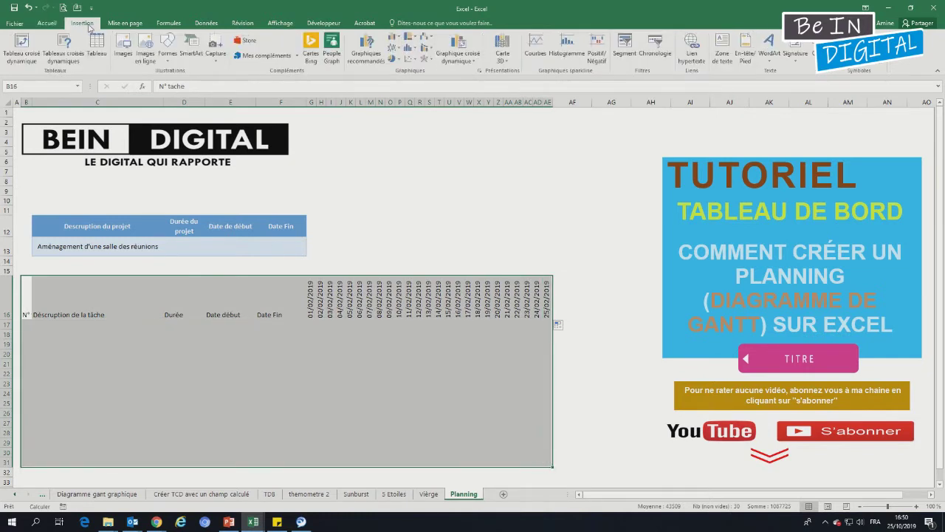
{"action": "left_click", "coordinate": [97, 42]}
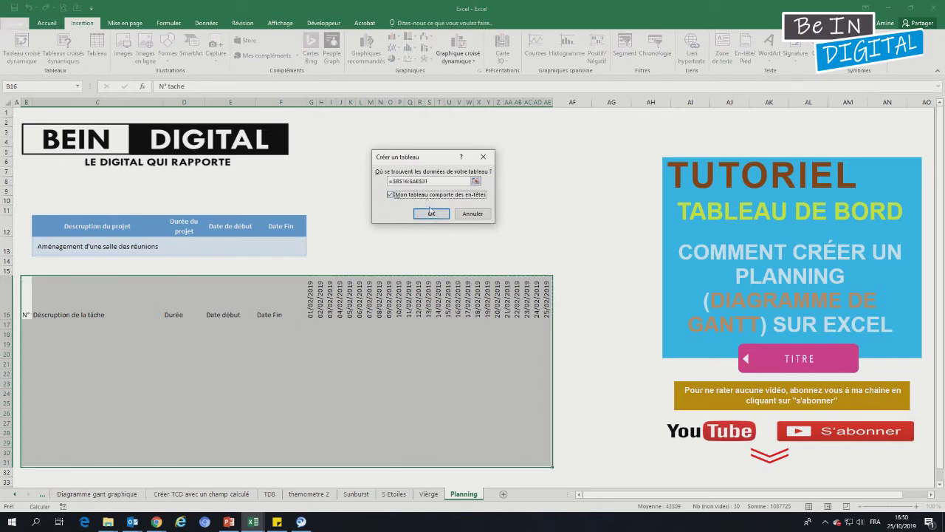
{"action": "left_click", "coordinate": [433, 215]}
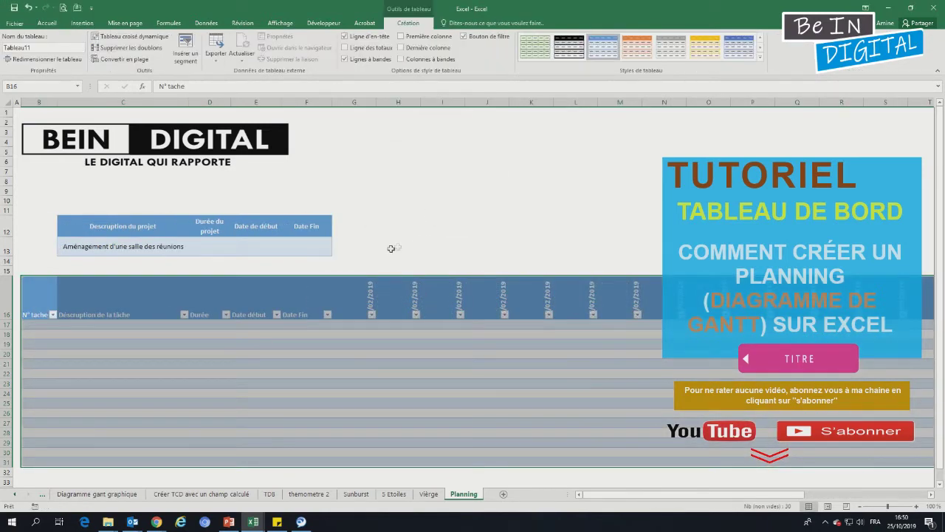
- Narrow the date columns G–AE again and bring up the header's sort and filter options
{"action": "left_click", "coordinate": [345, 99]}
{"action": "mouse_move", "coordinate": [352, 101]}
{"action": "left_mouse_down"}
{"action": "mouse_move", "coordinate": [847, 103]}
{"action": "mouse_move", "coordinate": [818, 103]}
{"action": "left_mouse_up"}
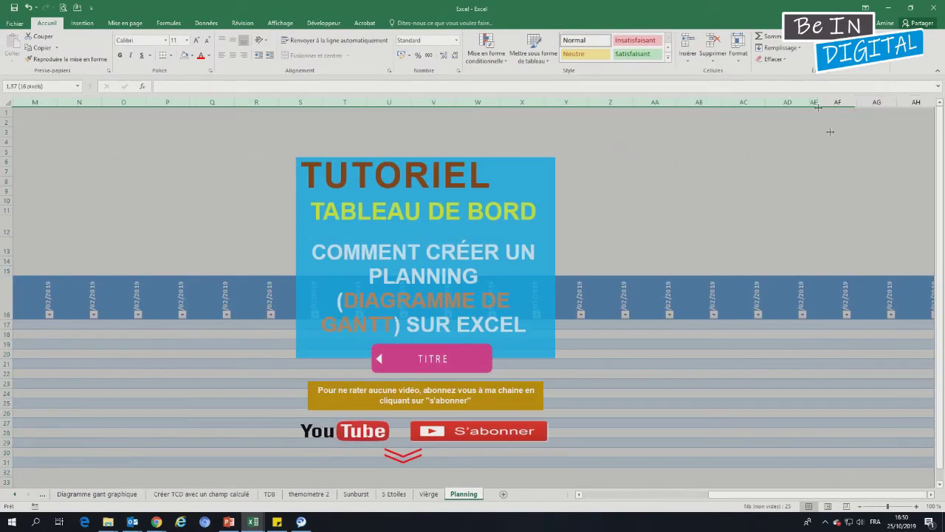
{"action": "left_click_drag", "start_coordinate": [650, 494], "coordinate": [733, 497]}
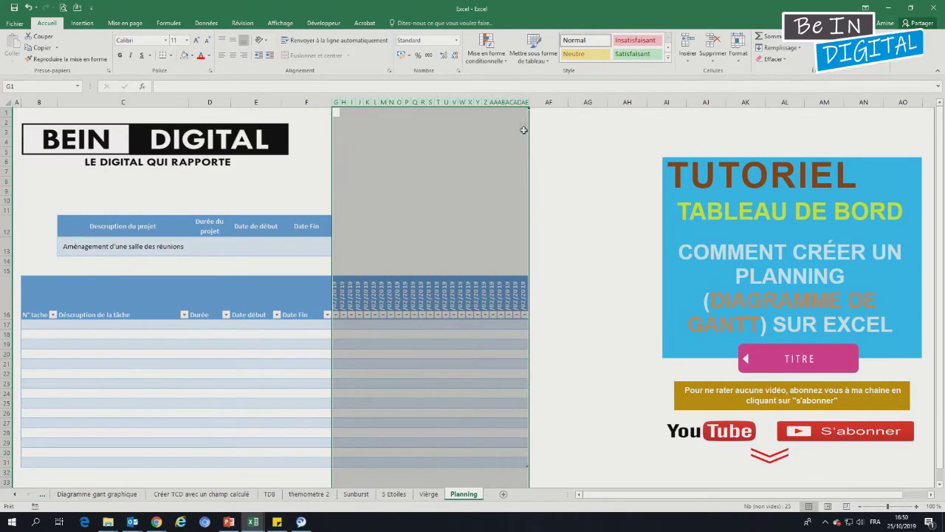
{"action": "left_click", "coordinate": [530, 103]}
{"action": "double_click", "coordinate": [530, 103]}
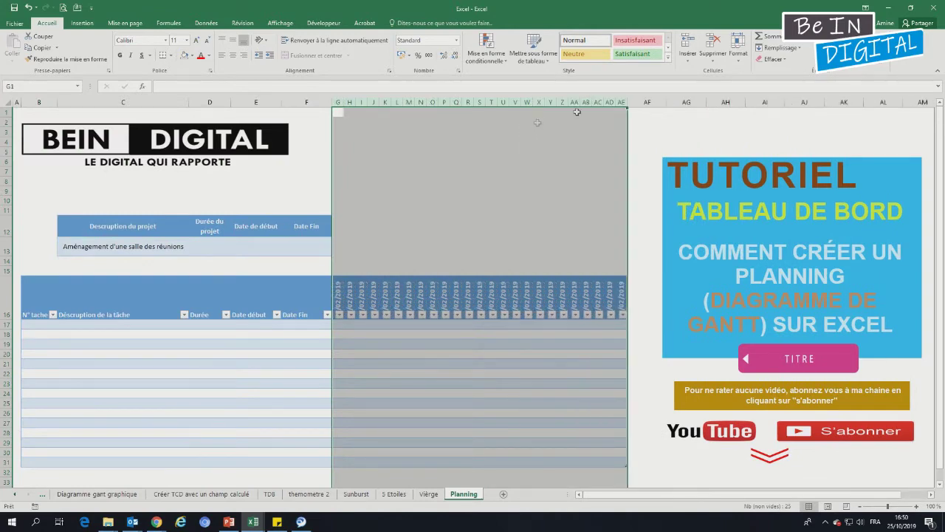
{"action": "left_click_drag", "start_coordinate": [628, 102], "coordinate": [632, 101]}
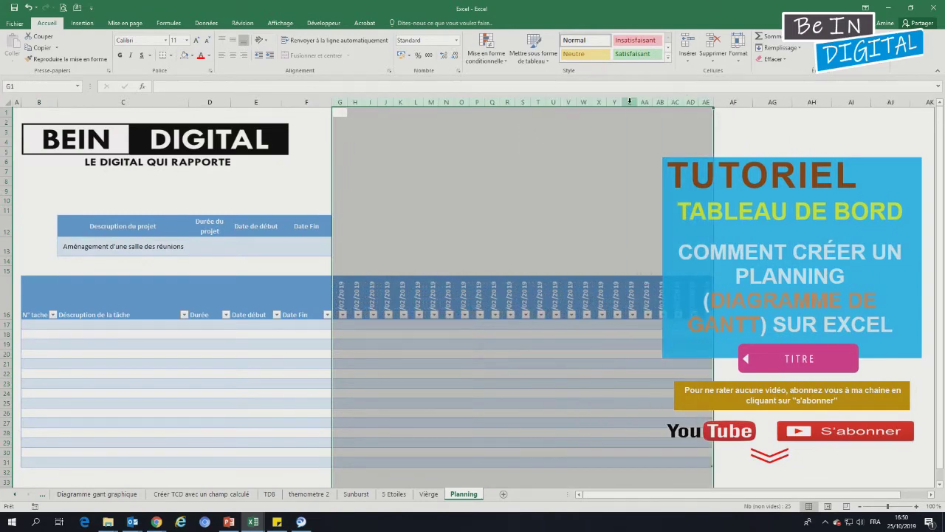
{"action": "left_click_drag", "start_coordinate": [698, 102], "coordinate": [695, 102]}
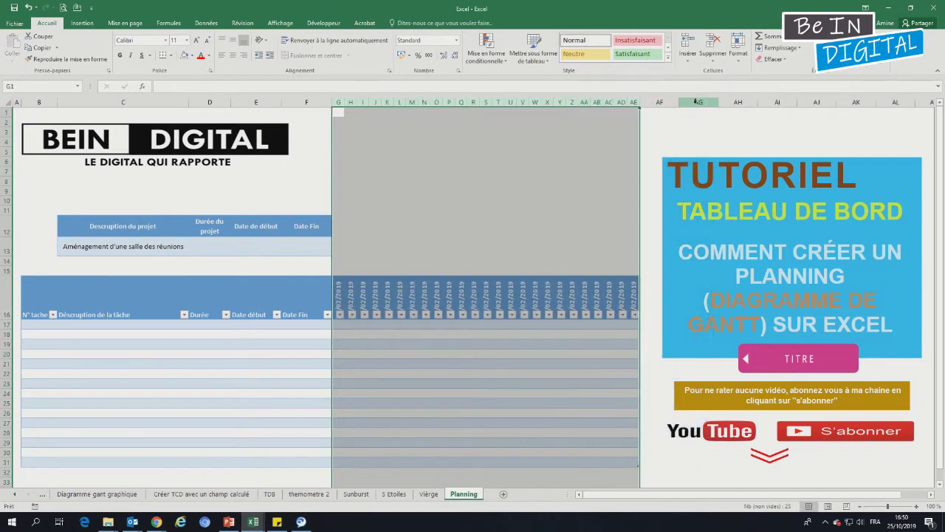
{"action": "left_click", "coordinate": [523, 191]}
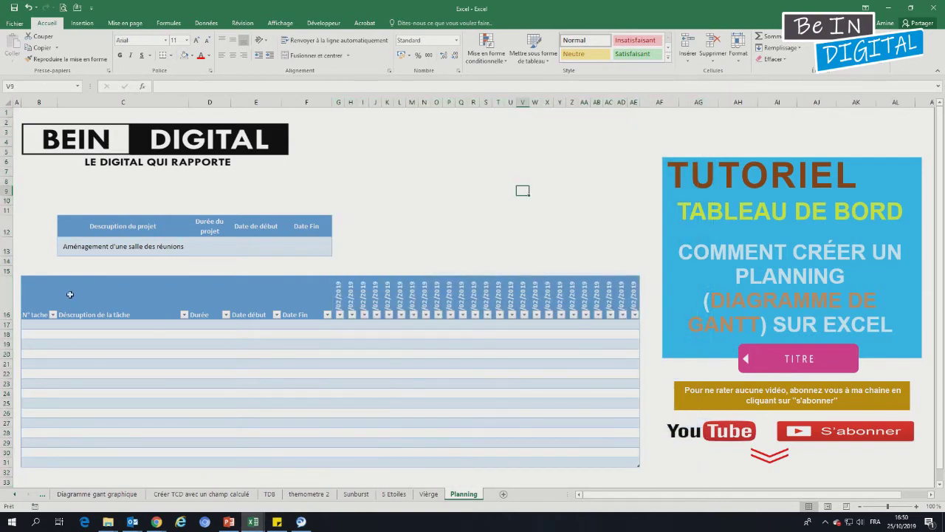
{"action": "left_click", "coordinate": [32, 292]}
{"action": "left_click", "coordinate": [838, 52]}
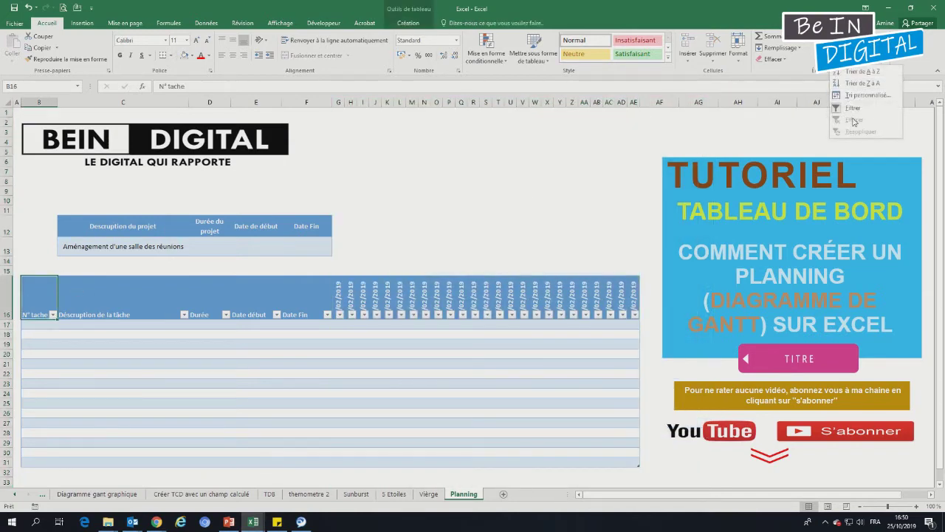
- Remove the header filter arrows and centre the header row both ways in Arial 11
{"action": "left_click", "coordinate": [857, 108]}
{"action": "mouse_move", "coordinate": [32, 286]}
{"action": "left_mouse_down"}
{"action": "mouse_move", "coordinate": [645, 289]}
{"action": "mouse_move", "coordinate": [635, 291]}
{"action": "left_mouse_up"}
{"action": "left_click", "coordinate": [232, 55]}
{"action": "left_click", "coordinate": [233, 41]}
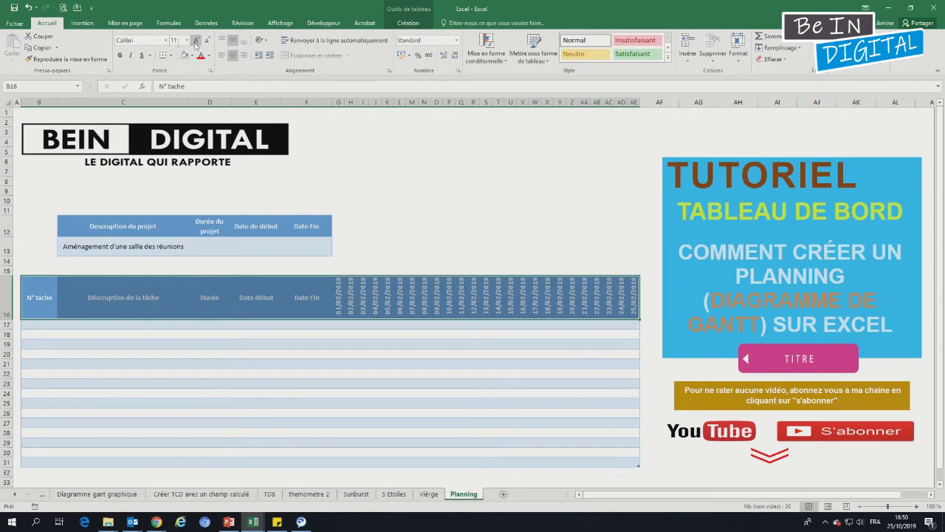
{"action": "left_click", "coordinate": [166, 40]}
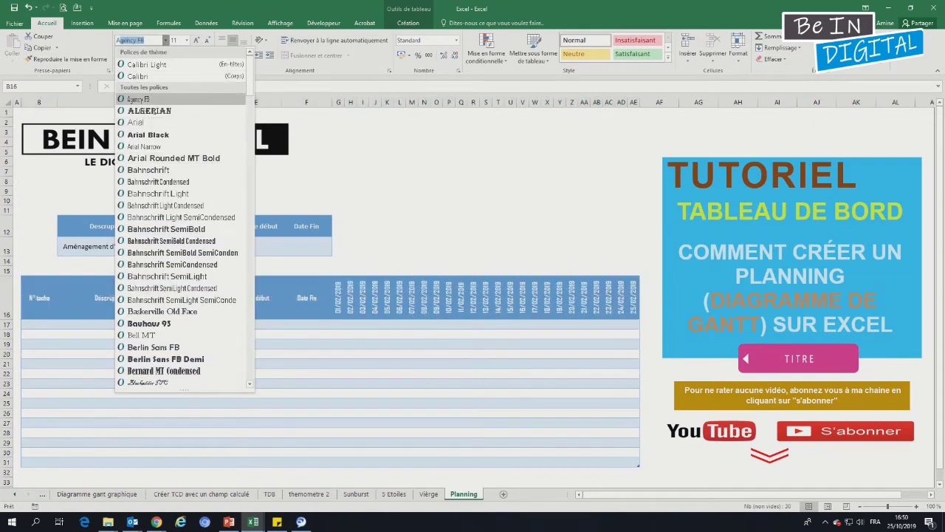
{"action": "left_click", "coordinate": [136, 122]}
{"action": "left_click", "coordinate": [187, 40]}
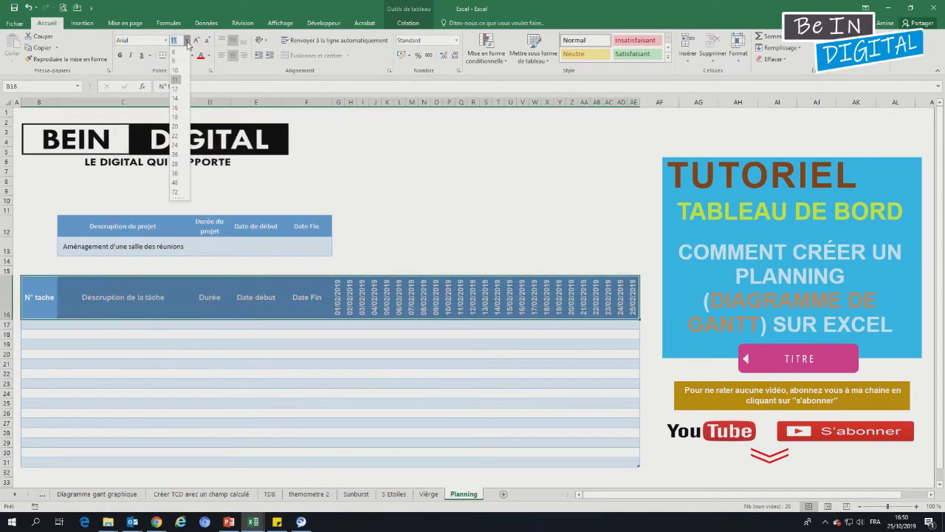
{"action": "left_click", "coordinate": [175, 79]}
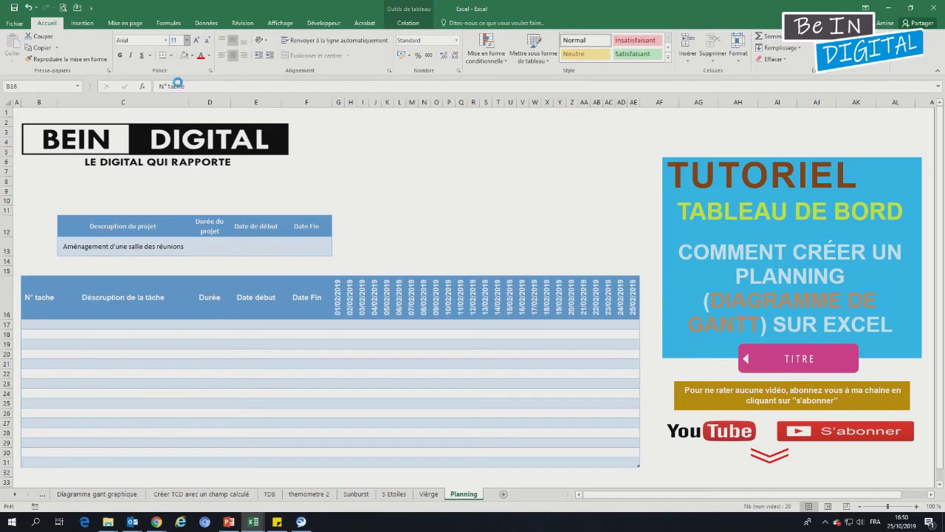
- Enter task number 1 in cell B17
{"action": "left_click", "coordinate": [34, 325]}
{"action": "type", "text": "1"}
{"action": "key", "text": "Return"}
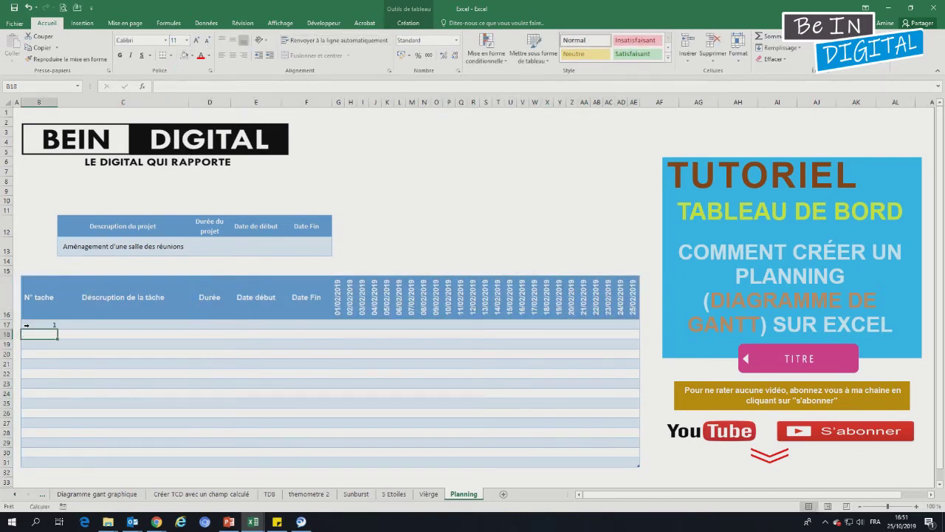
- Enter 2 in B18 and select the first two task numbers to extend the numbering to 9
{"action": "type", "text": "2"}
{"action": "key", "text": "Return"}
{"action": "mouse_move", "coordinate": [37, 325]}
{"action": "left_mouse_down"}
{"action": "mouse_move", "coordinate": [60, 462]}
{"action": "mouse_move", "coordinate": [7, 410]}
{"action": "left_mouse_up"}
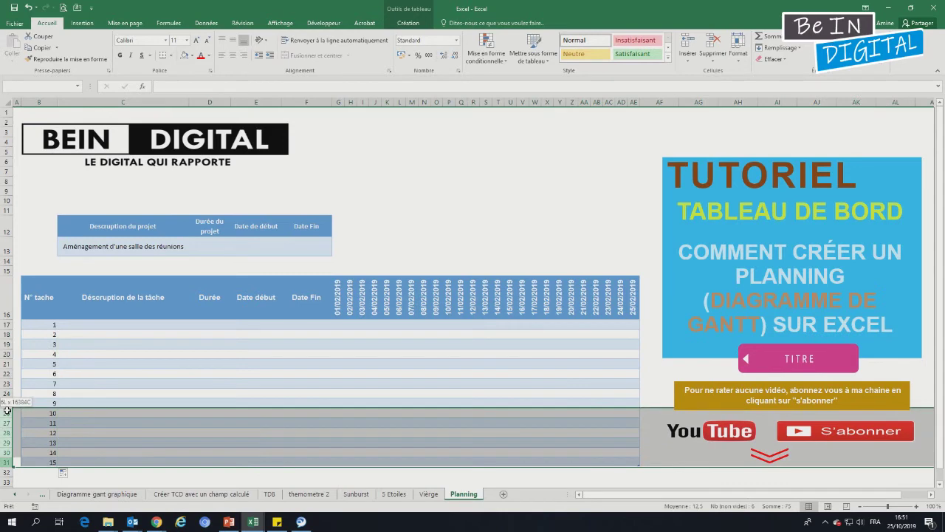
- Delete surplus rows 26–31 and start typing 'Etape N°1' in C17
{"action": "right_click", "coordinate": [5, 413]}
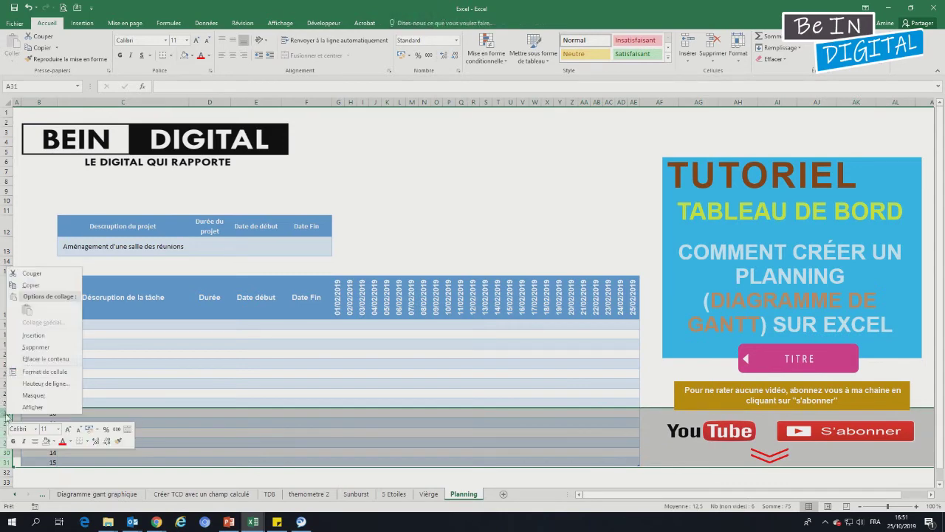
{"action": "left_click", "coordinate": [66, 345]}
{"action": "left_click", "coordinate": [102, 325]}
{"action": "type", "text": "Etape N"}
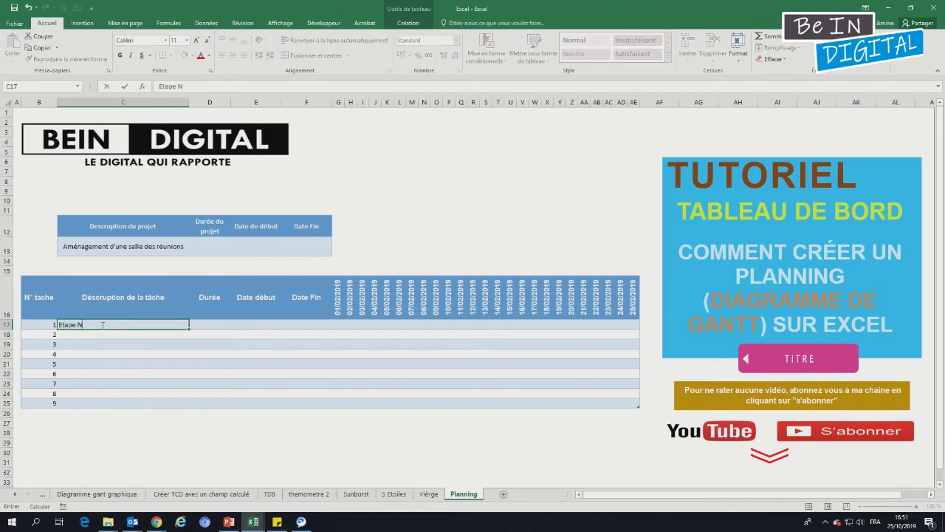
{"action": "type", "text": "°1"}
- Fill 'Etape N°1' down to 'Etape N°9' in C17:C25, then select the table from B16
{"action": "key", "text": "ctrl+Return"}
{"action": "left_click_drag", "start_coordinate": [189, 329], "coordinate": [187, 406]}
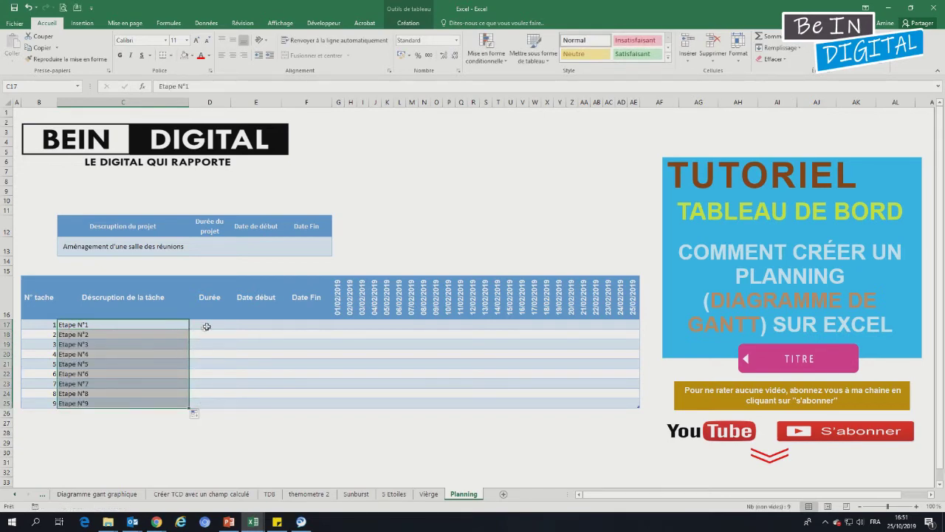
{"action": "left_click_drag", "start_coordinate": [39, 294], "coordinate": [633, 407]}
- Convert the task table back to a normal range
{"action": "left_click", "coordinate": [408, 23]}
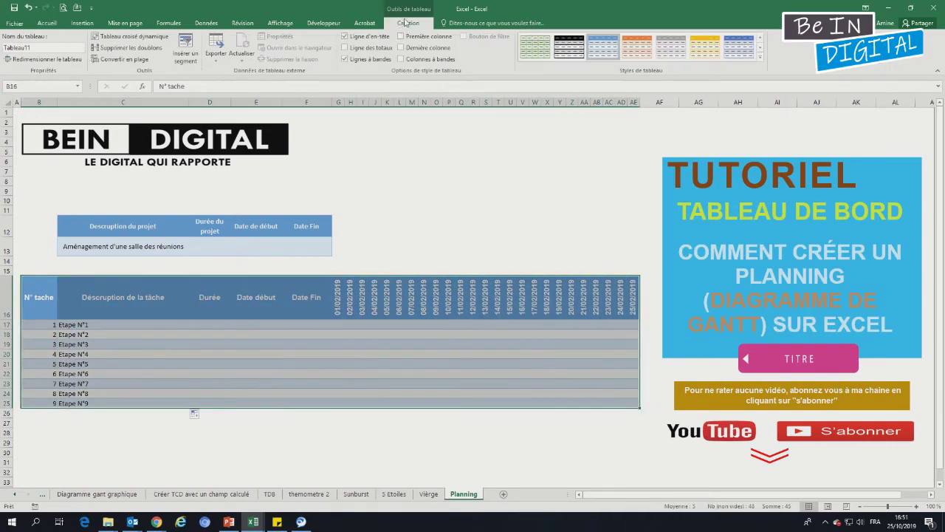
{"action": "left_click", "coordinate": [113, 62]}
{"action": "left_click", "coordinate": [443, 288]}
{"action": "left_click", "coordinate": [313, 336]}
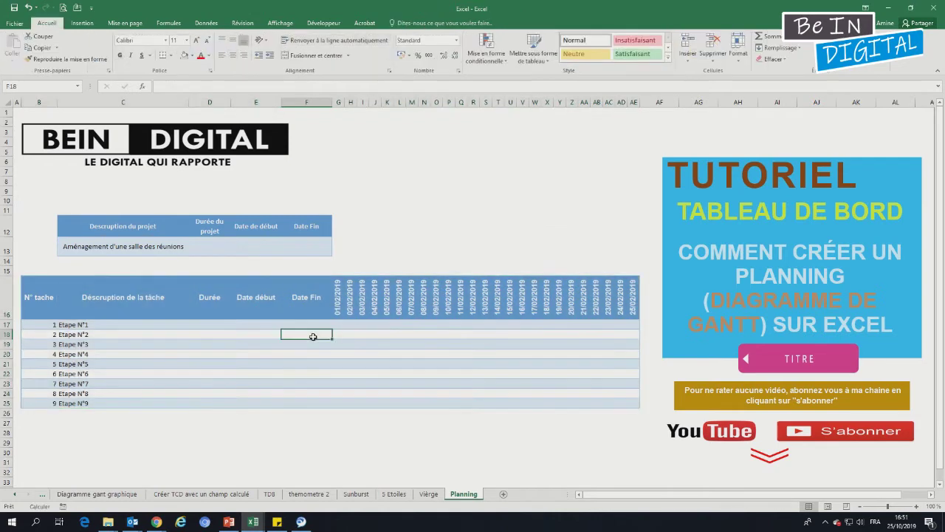
- Narrow column B and rotate the 'N° tache' header text to 90°
{"action": "left_click_drag", "start_coordinate": [77, 325], "coordinate": [74, 403]}
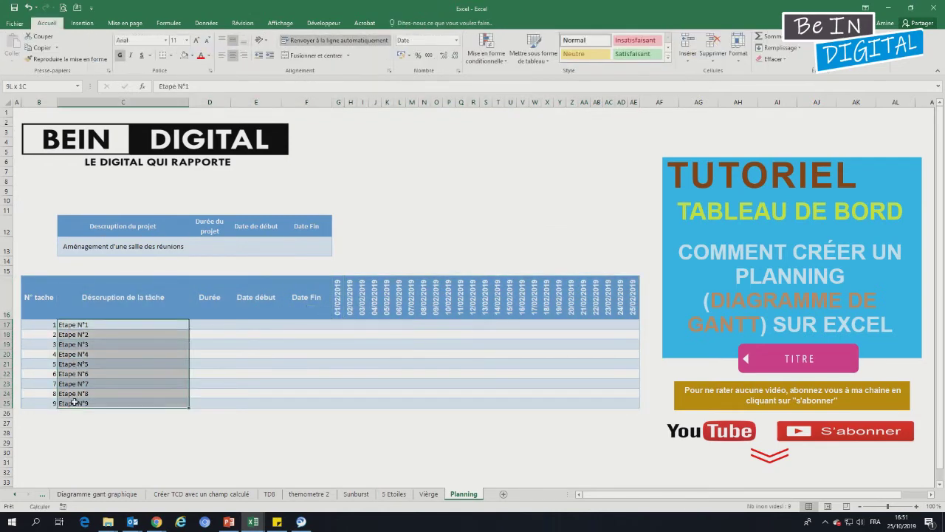
{"action": "left_click", "coordinate": [39, 296]}
{"action": "left_click_drag", "start_coordinate": [58, 102], "coordinate": [35, 109]}
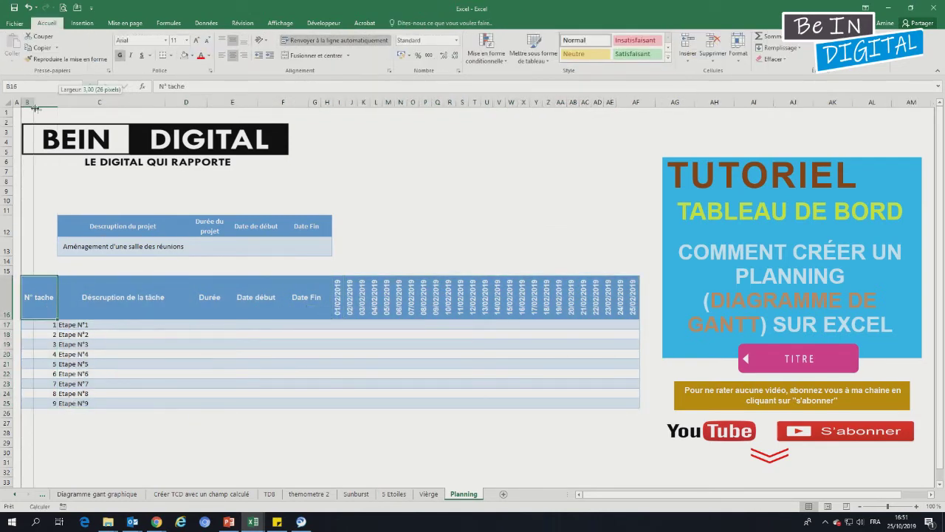
{"action": "right_click", "coordinate": [33, 298]}
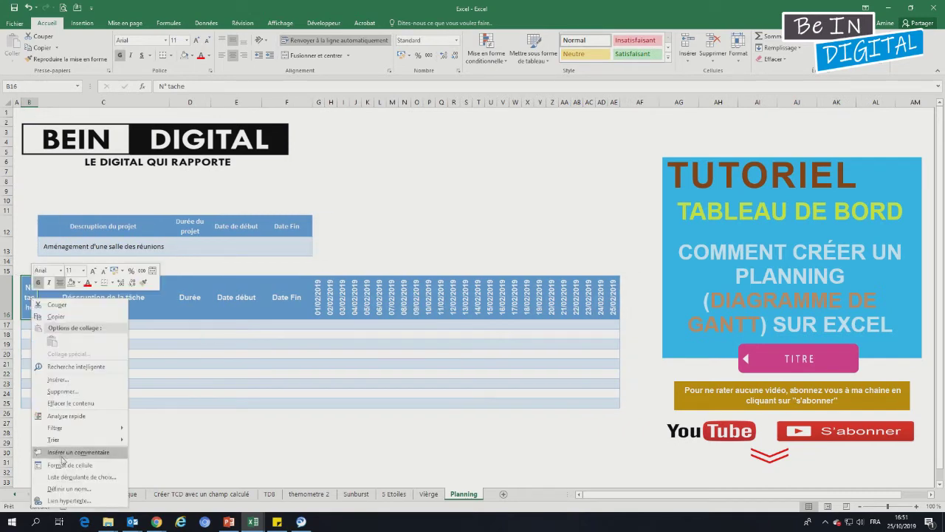
{"action": "left_click", "coordinate": [65, 465]}
{"action": "left_click", "coordinate": [56, 305]}
{"action": "left_click", "coordinate": [245, 332]}
{"action": "left_click", "coordinate": [217, 498]}
- Centre the contents of task rows B17:AE25 horizontally
{"action": "left_click_drag", "start_coordinate": [33, 324], "coordinate": [614, 402]}
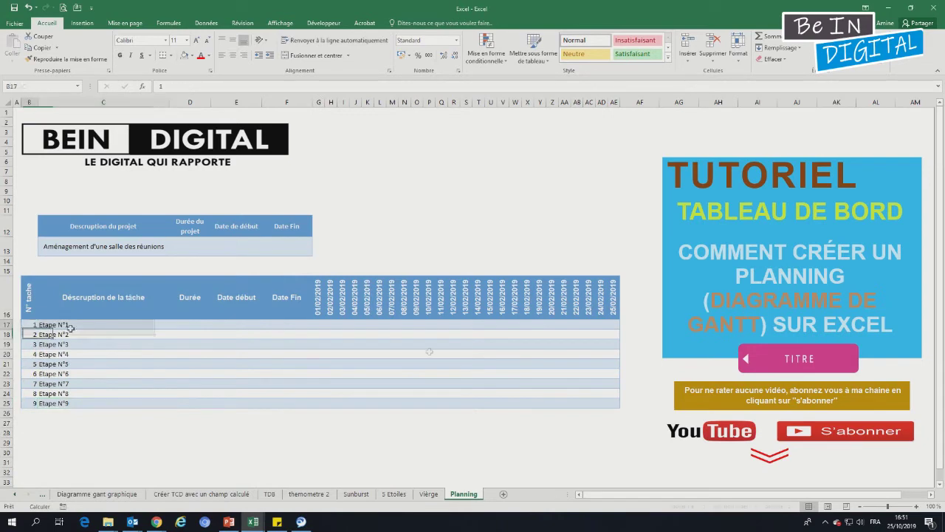
{"action": "left_click", "coordinate": [231, 54]}
{"action": "left_click", "coordinate": [190, 354]}
{"action": "left_click", "coordinate": [188, 325]}
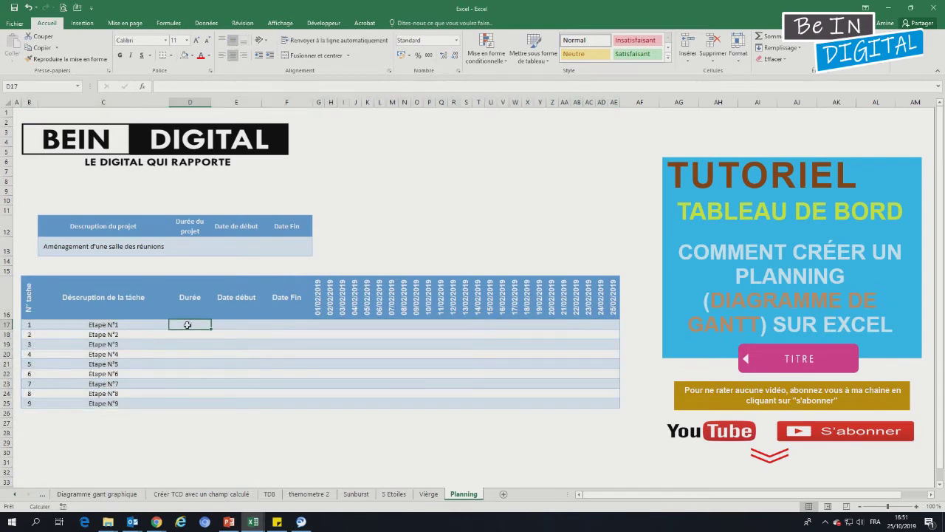
{"action": "left_click", "coordinate": [233, 323]}
- Enter durations 2, 2, 2, 1, 1, 2, 3, 1, 2 in D17:D25
{"action": "left_click", "coordinate": [191, 323]}
{"action": "type", "text": "2 2 2 1 1"}
{"action": "key", "text": "Return"}
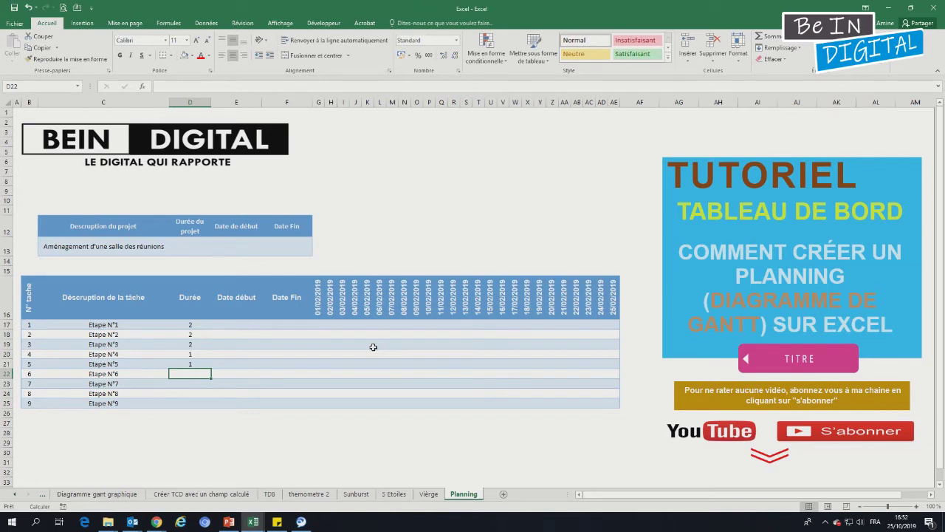
{"action": "type", "text": "2 3 1 2"}
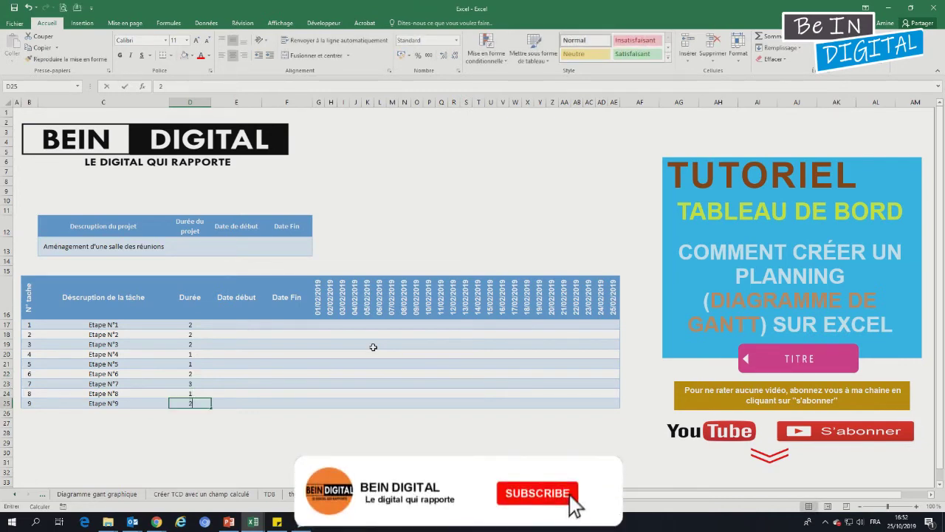
{"action": "left_click", "coordinate": [232, 326]}
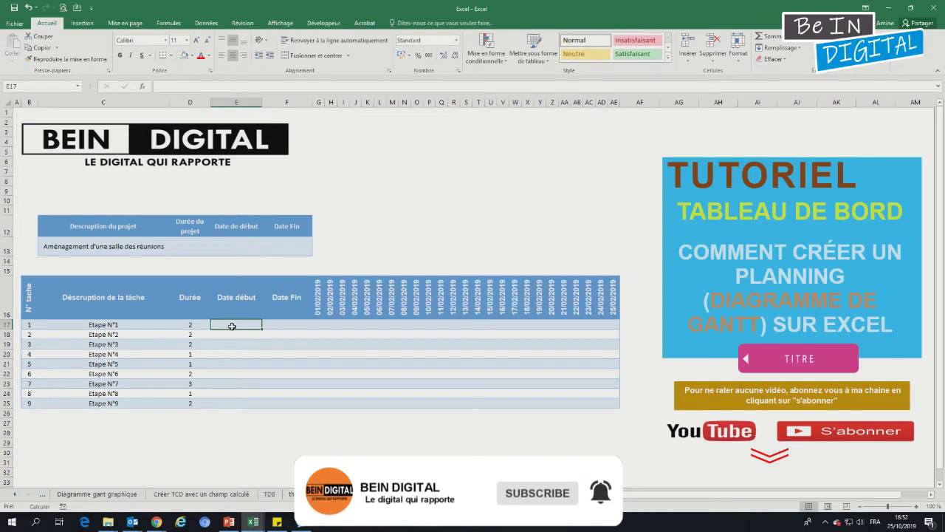
- Give task 1 start date 01/02/2019 and end formula =E17+D17 in F17
{"action": "type", "text": "01/0"}
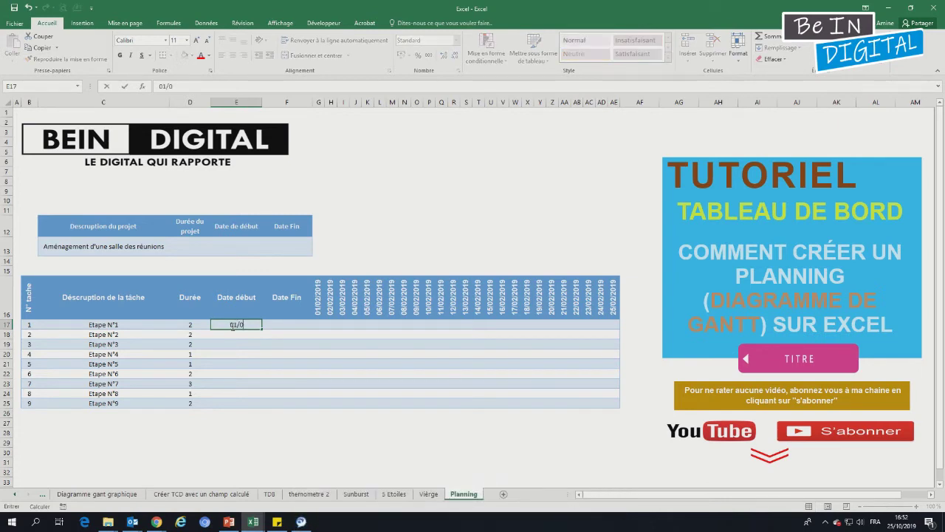
{"action": "type", "text": "2/2019"}
{"action": "key", "text": "Return"}
{"action": "left_click", "coordinate": [285, 325]}
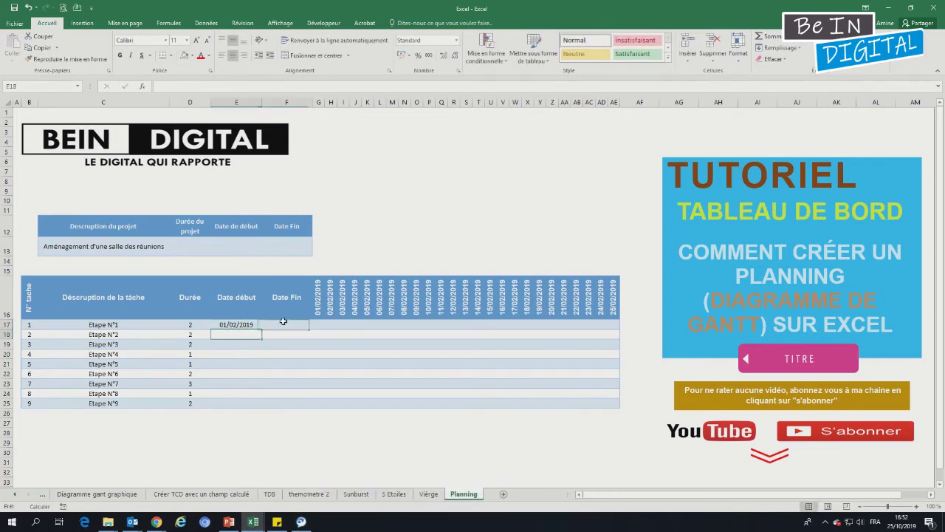
{"action": "type", "text": "="}
{"action": "left_click", "coordinate": [223, 325]}
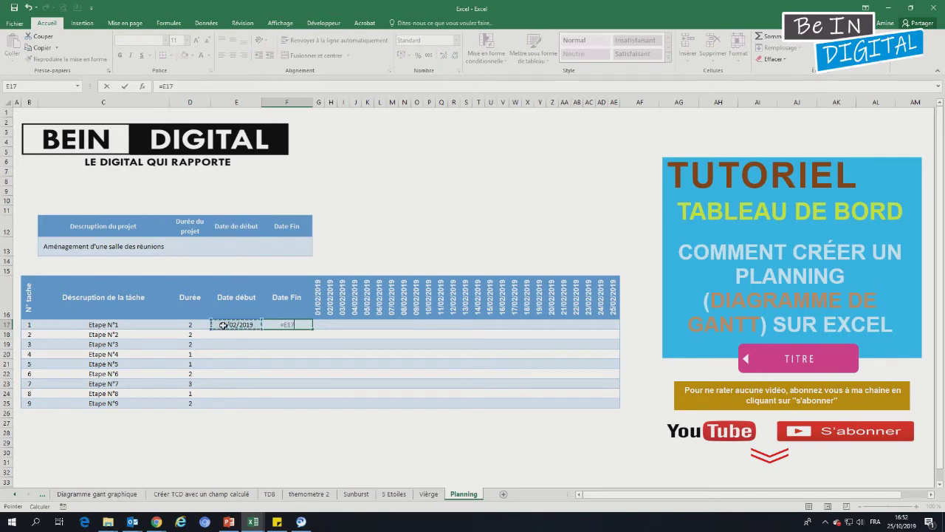
{"action": "left_click", "coordinate": [191, 325]}
{"action": "key", "text": "ctrl+Return"}
{"action": "key", "text": "ctrl+c"}
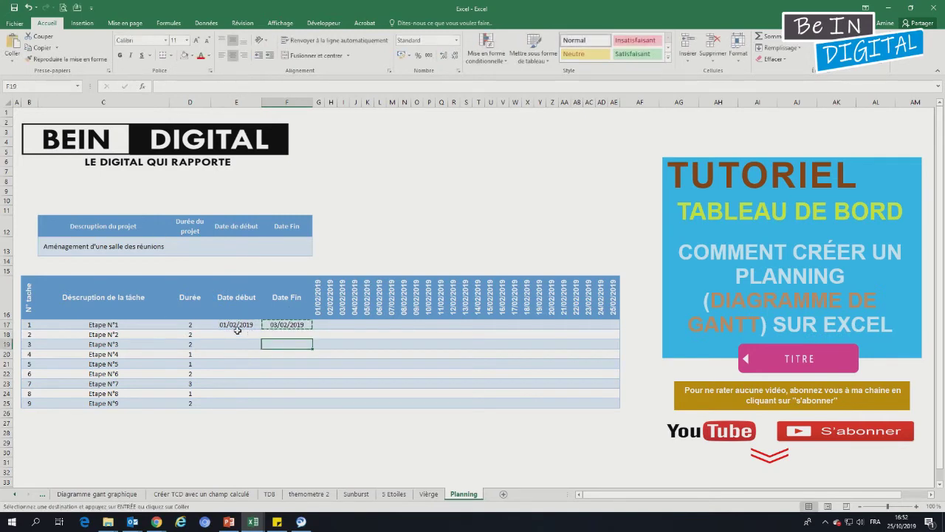
- Set task 2's start in E18 to =F17+1 (04/02/2019) and copy that formula
{"action": "left_click", "coordinate": [246, 336]}
{"action": "type", "text": "="}
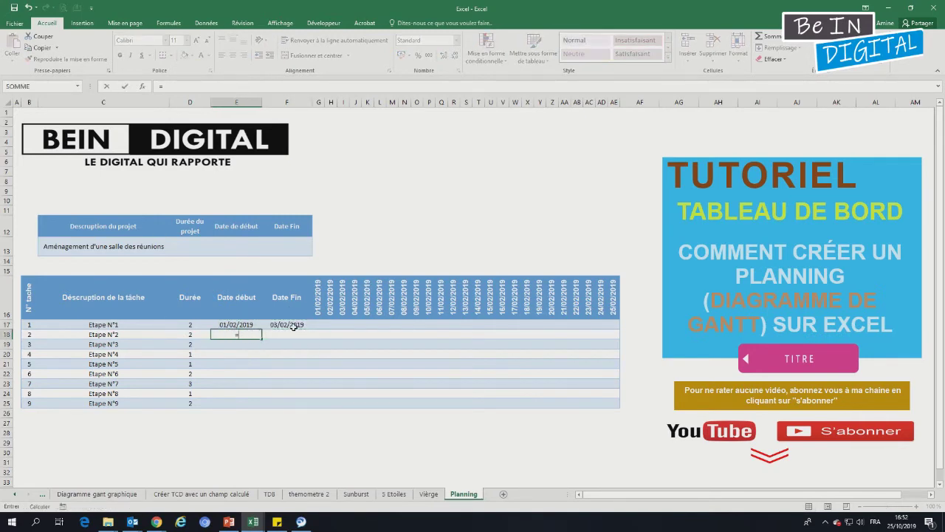
{"action": "left_click", "coordinate": [294, 325]}
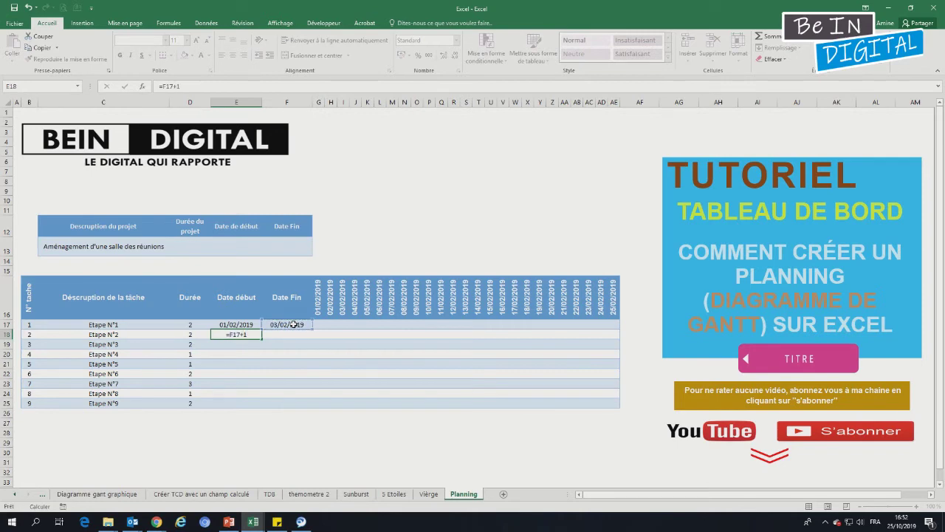
{"action": "key", "text": "Return"}
{"action": "left_click", "coordinate": [275, 335]}
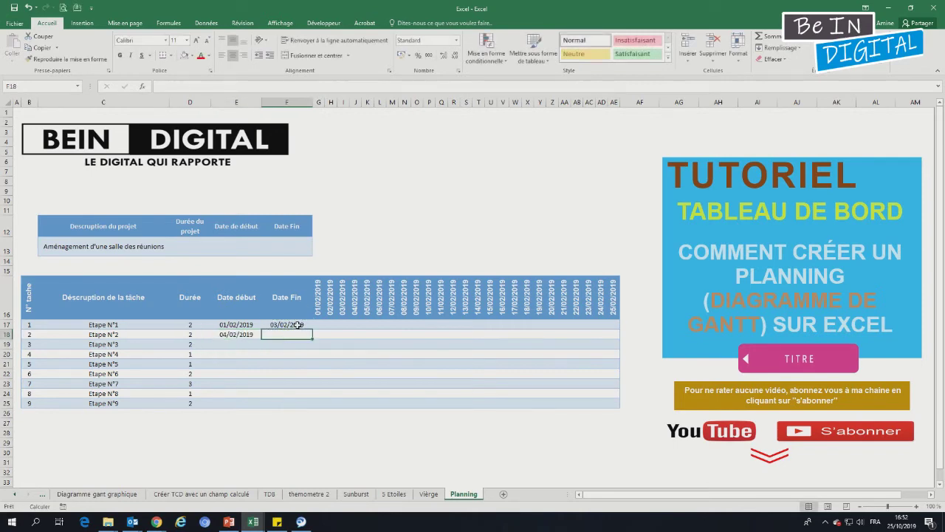
{"action": "left_click", "coordinate": [248, 334]}
{"action": "right_click", "coordinate": [247, 334]}
{"action": "left_click", "coordinate": [269, 144]}
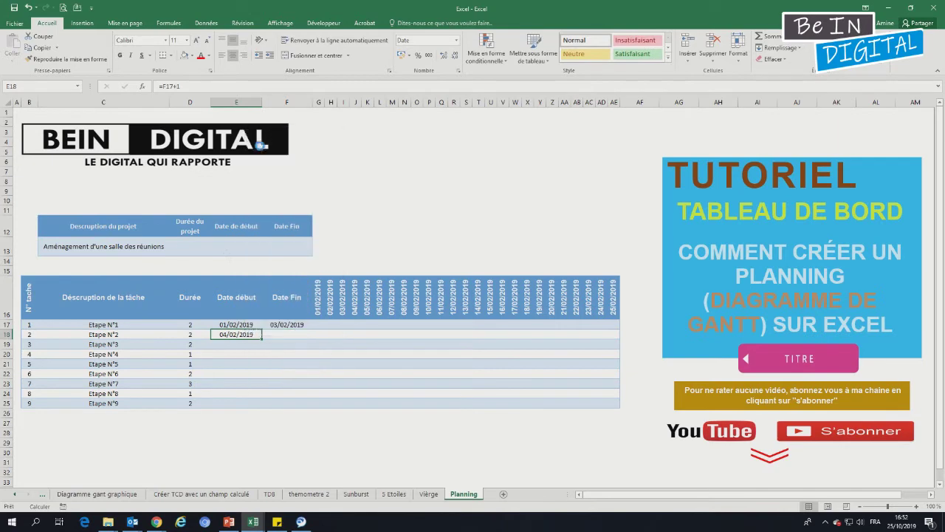
- Paste the start-date formula into E19:E25 and the end-date formula into F18:F25
{"action": "left_click_drag", "start_coordinate": [230, 344], "coordinate": [230, 402]}
{"action": "right_click", "coordinate": [232, 403]}
{"action": "left_click", "coordinate": [281, 237]}
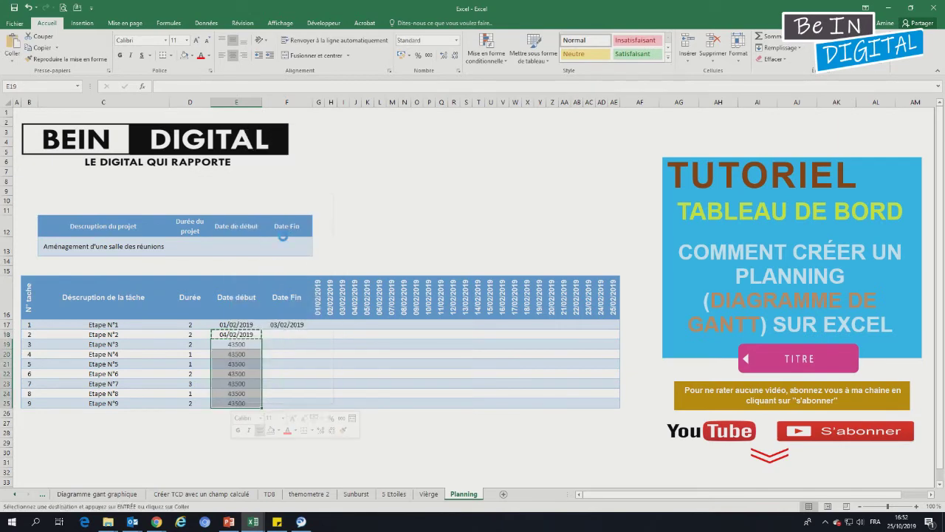
{"action": "left_click", "coordinate": [289, 325]}
{"action": "right_click", "coordinate": [294, 325]}
{"action": "left_click", "coordinate": [341, 135]}
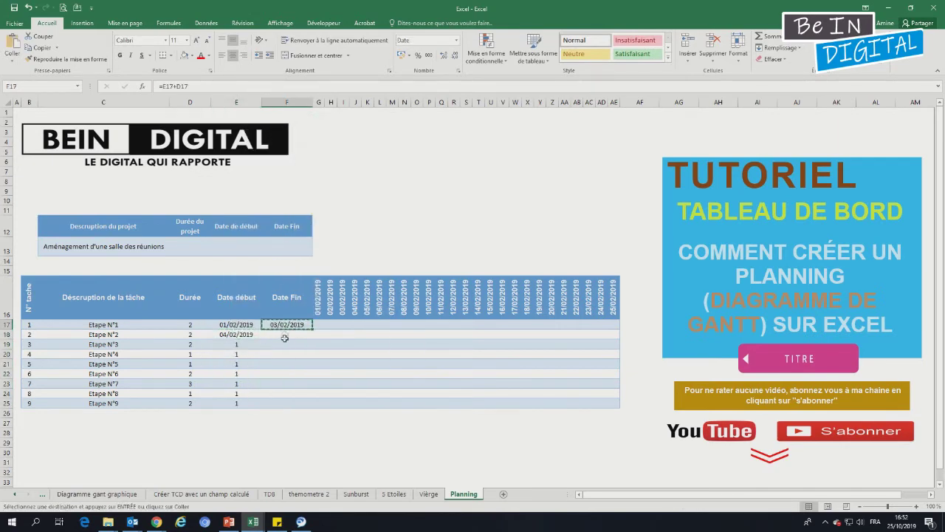
{"action": "left_click_drag", "start_coordinate": [285, 336], "coordinate": [285, 401]}
{"action": "right_click", "coordinate": [286, 402]}
{"action": "left_click", "coordinate": [335, 238]}
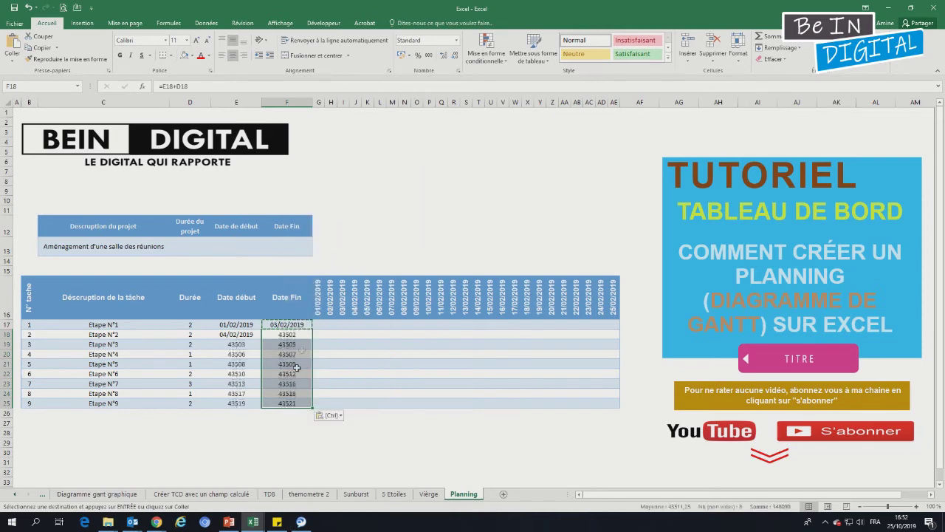
- Format the date cells E17:F25 with the Date number format
{"action": "left_click_drag", "start_coordinate": [232, 325], "coordinate": [298, 403]}
{"action": "right_click", "coordinate": [297, 403]}
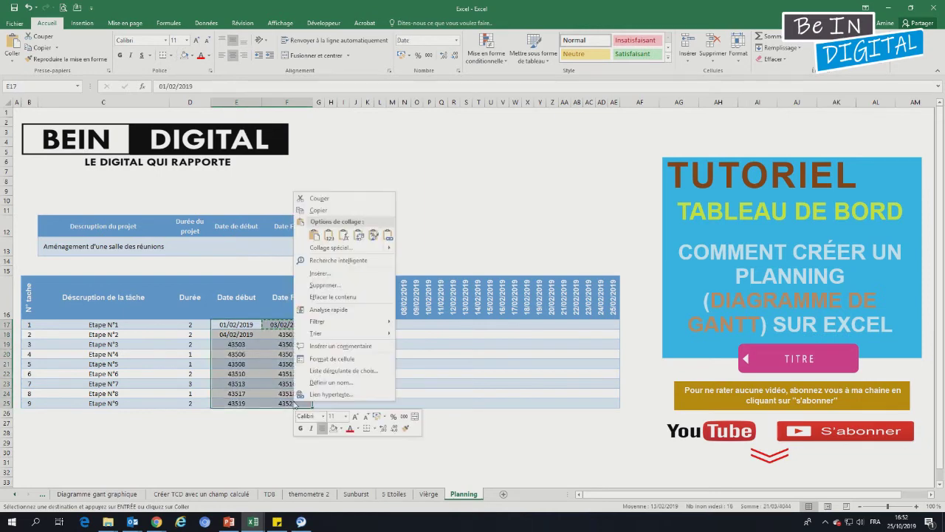
{"action": "left_click", "coordinate": [327, 361]}
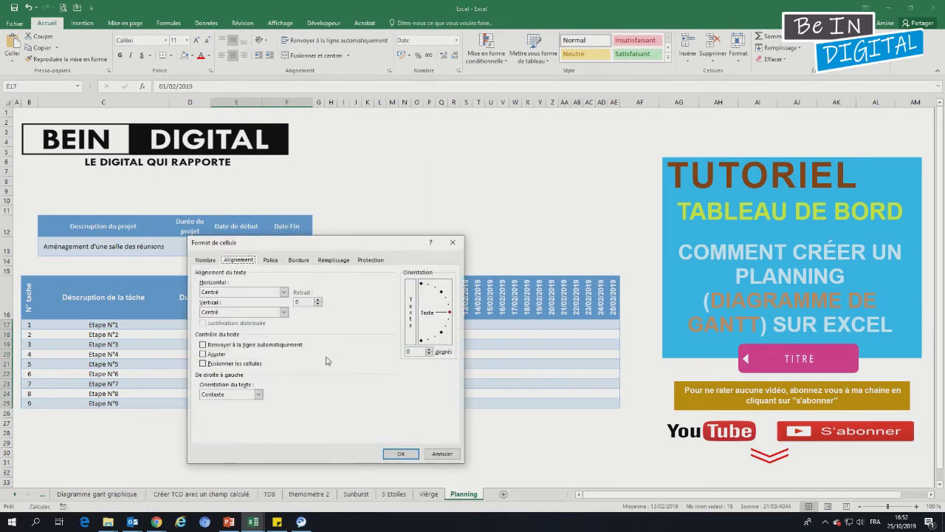
{"action": "left_click", "coordinate": [205, 260]}
{"action": "left_click", "coordinate": [204, 306]}
{"action": "left_click", "coordinate": [399, 453]}
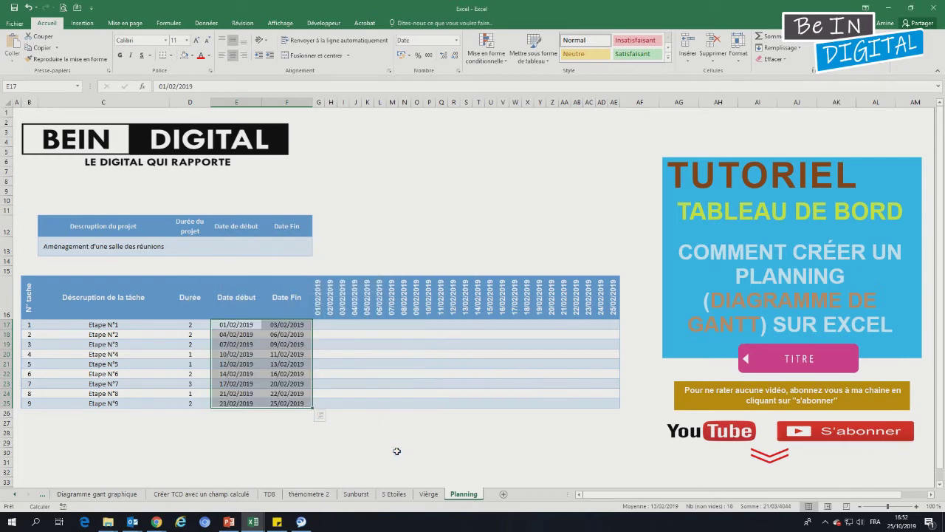
- Check the durations total and project start date, then select timeline cell G17
{"action": "left_click", "coordinate": [316, 325]}
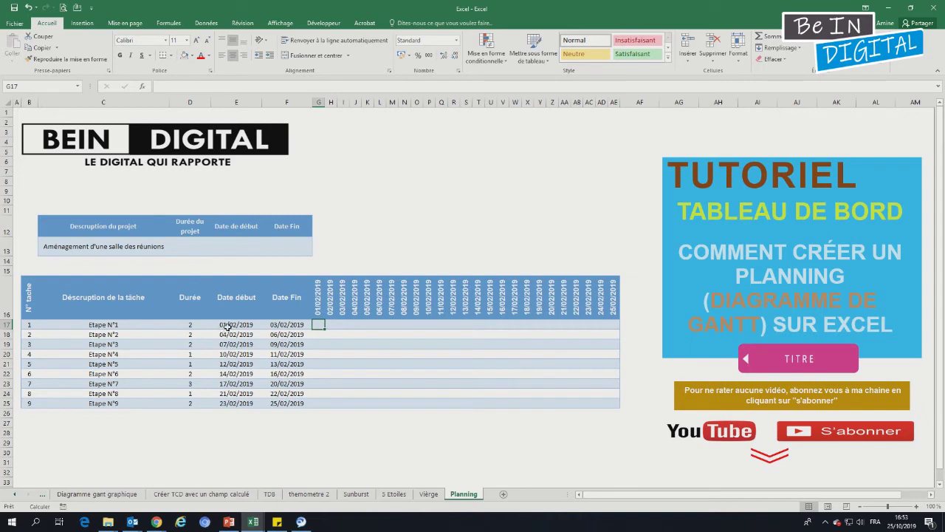
{"action": "left_click_drag", "start_coordinate": [194, 324], "coordinate": [196, 400]}
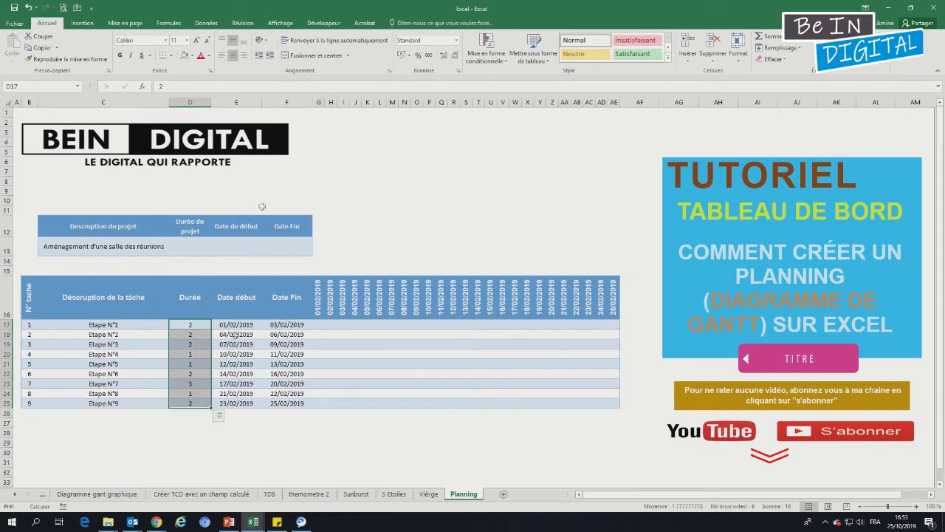
{"action": "left_click", "coordinate": [231, 246]}
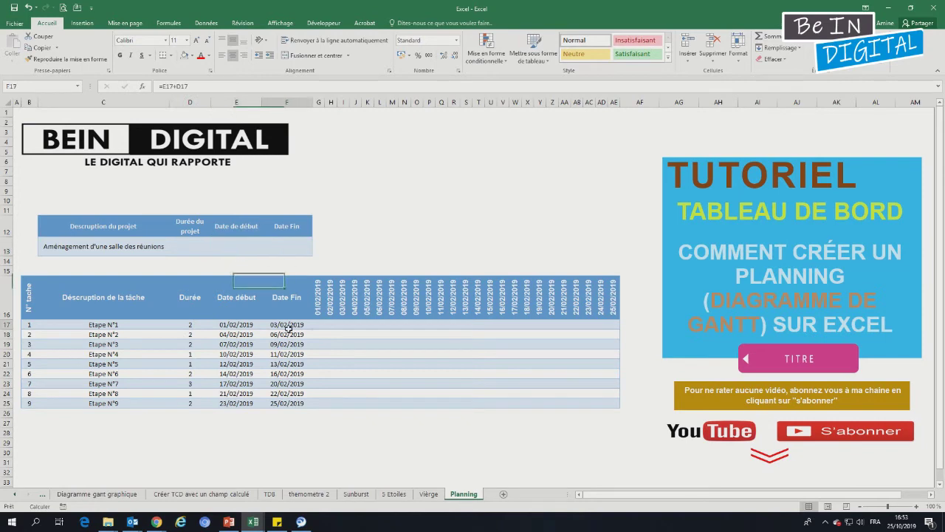
{"action": "left_click", "coordinate": [318, 324]}
- Begin G17's formula as =SI(ET(G16>=E17; comparing the header date to the start
{"action": "type", "text": "=s"}
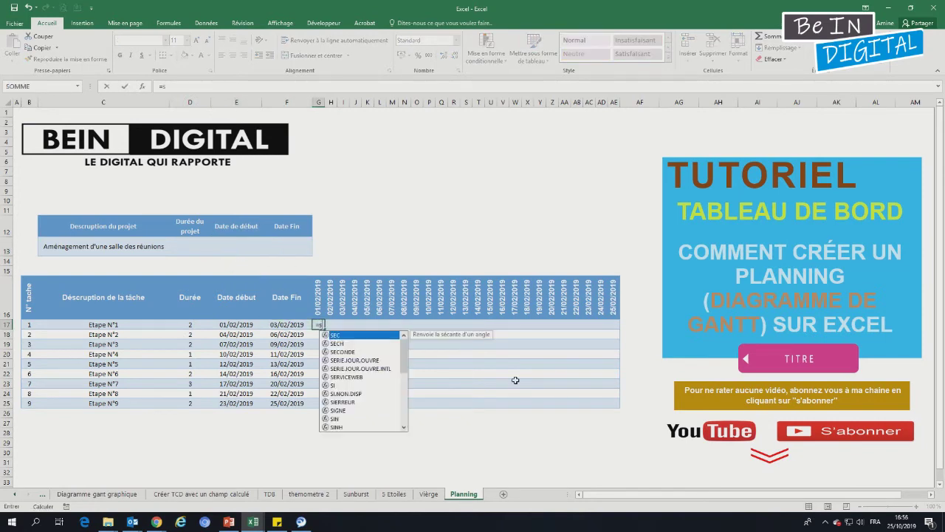
{"action": "type", "text": "i"}
{"action": "key", "text": "Tab"}
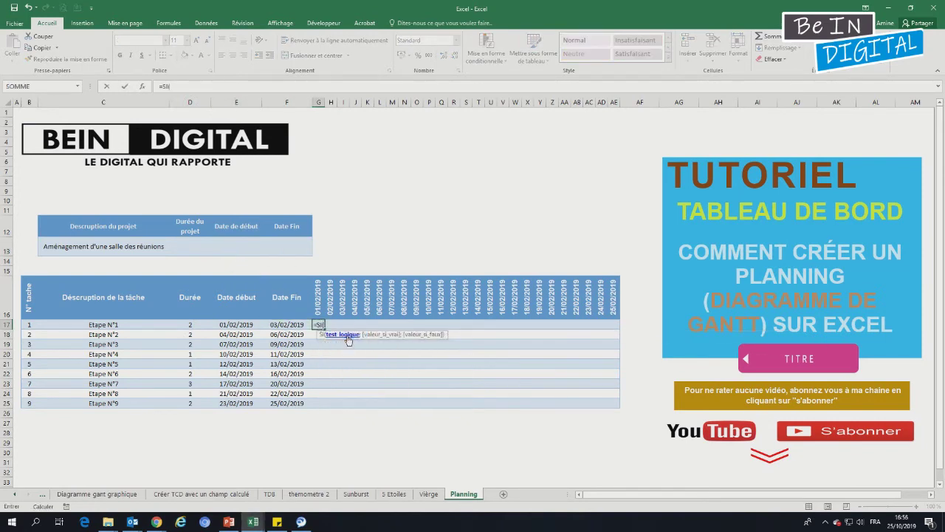
{"action": "type", "text": "et"}
{"action": "key", "text": "Tab"}
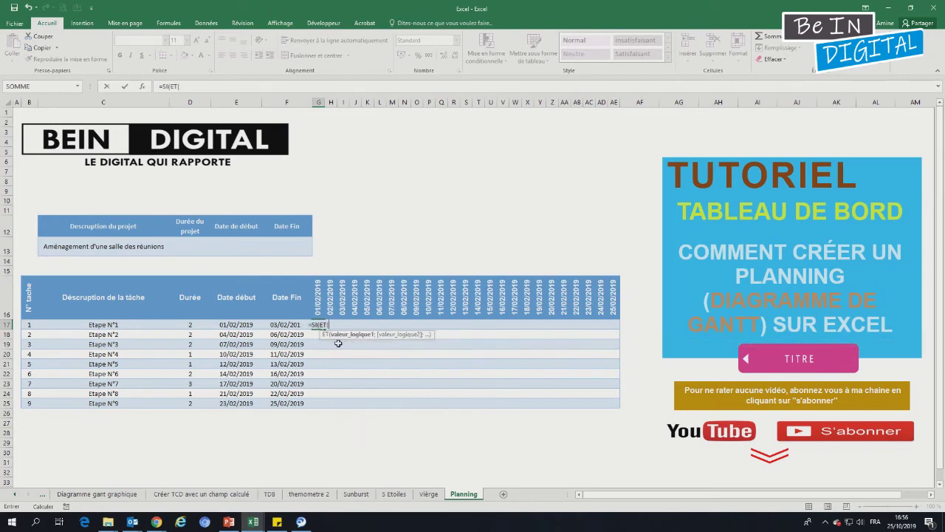
{"action": "left_click", "coordinate": [317, 297]}
{"action": "type", "text": ">="}
{"action": "left_click", "coordinate": [244, 327]}
{"action": "type", "text": ";"}
- Complete it with G16<=F17);"x";"") so task 1's first day shows an x
{"action": "left_click", "coordinate": [319, 288]}
{"action": "type", "text": "<+"}
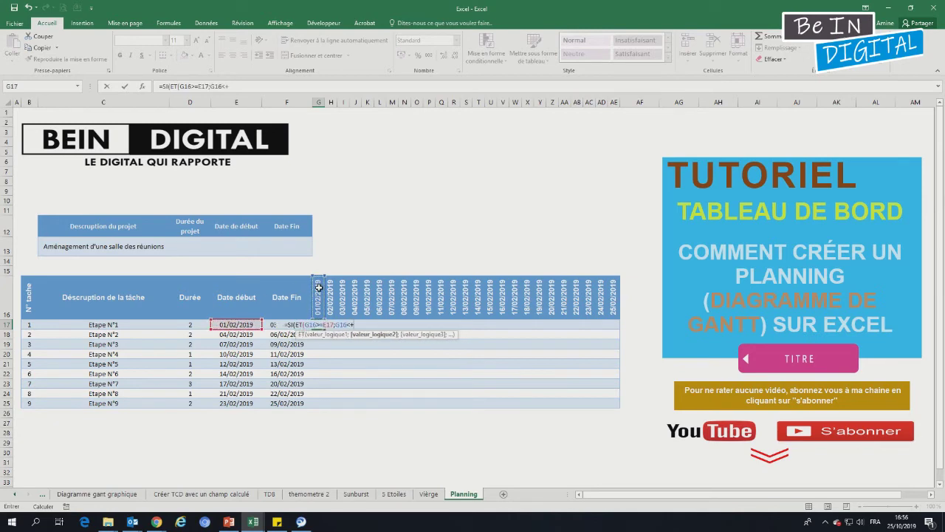
{"action": "key", "text": "BackSpace"}
{"action": "type", "text": "="}
{"action": "left_click", "coordinate": [271, 326]}
{"action": "type", "text": ");\"x\";\"\""}
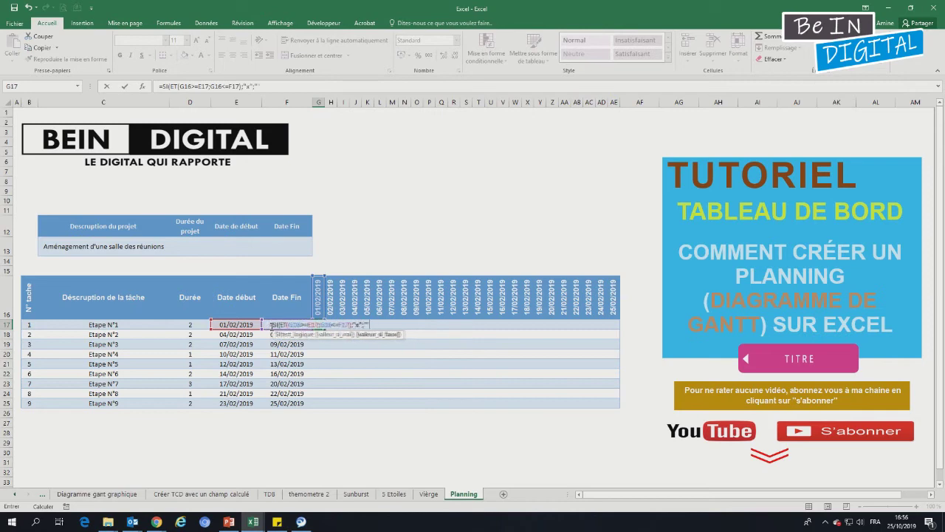
{"action": "type", "text": ")"}
{"action": "key", "text": "ctrl+Return"}
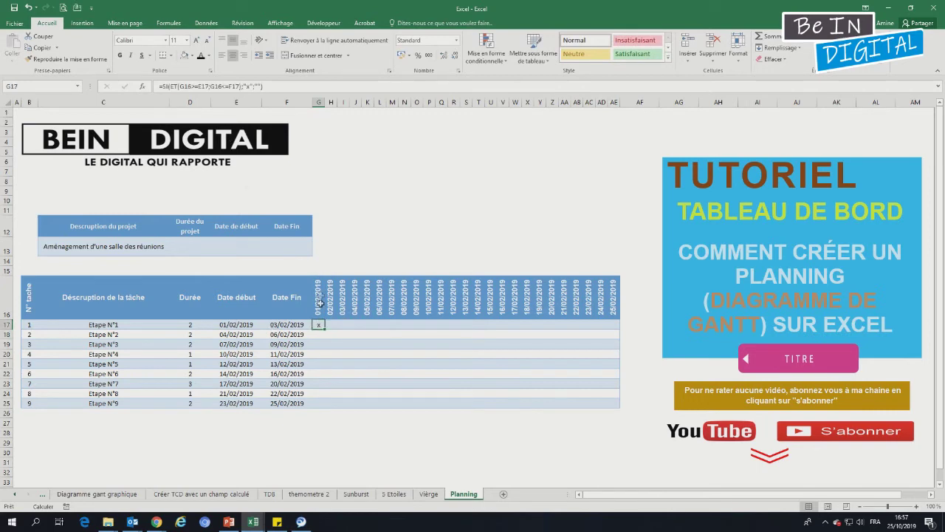
{"action": "left_click", "coordinate": [186, 86]}
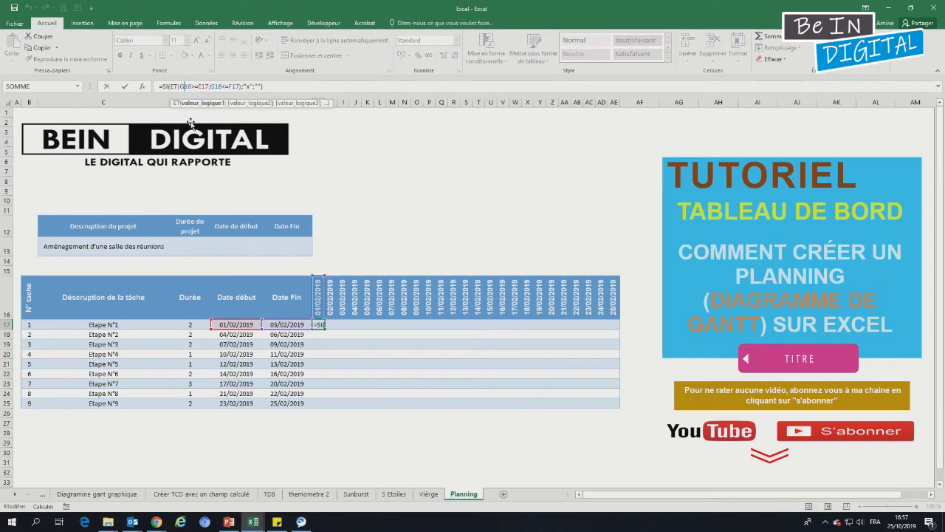
- Anchor G17's references to G$16, $E17 and $F17 in the x-marking formula
{"action": "type", "text": "$"}
{"action": "left_click", "coordinate": [218, 86]}
{"action": "type", "text": "$"}
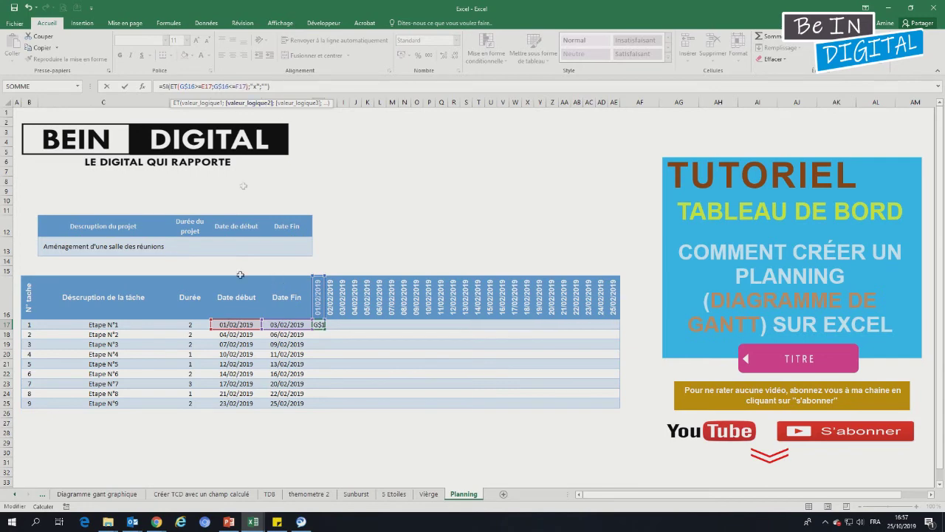
{"action": "left_click", "coordinate": [204, 86]}
{"action": "type", "text": "$"}
{"action": "left_click", "coordinate": [240, 86]}
{"action": "left_click", "coordinate": [240, 86]}
{"action": "type", "text": "$"}
{"action": "key", "text": "Return"}
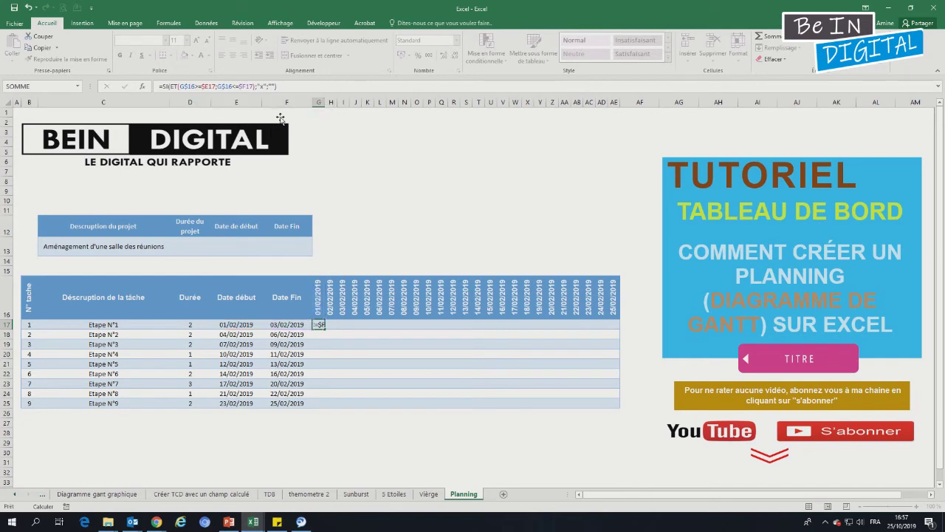
{"action": "right_click", "coordinate": [319, 325]}
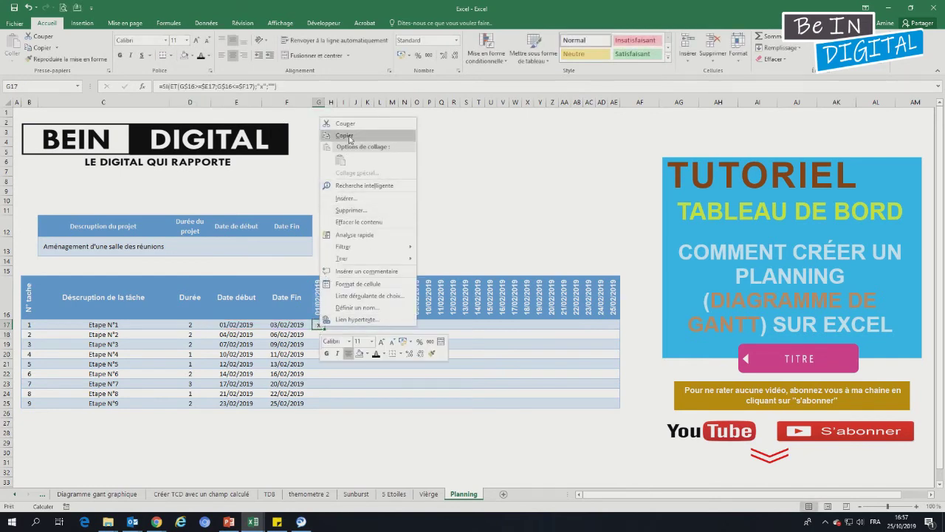
- Copy the x-marking formula from G17 across the whole grid G17:AE25
{"action": "left_click", "coordinate": [390, 133]}
{"action": "mouse_move", "coordinate": [319, 325]}
{"action": "left_mouse_down"}
{"action": "mouse_move", "coordinate": [564, 335]}
{"action": "mouse_move", "coordinate": [619, 403]}
{"action": "left_mouse_up"}
{"action": "right_click", "coordinate": [619, 403]}
{"action": "left_click", "coordinate": [643, 230]}
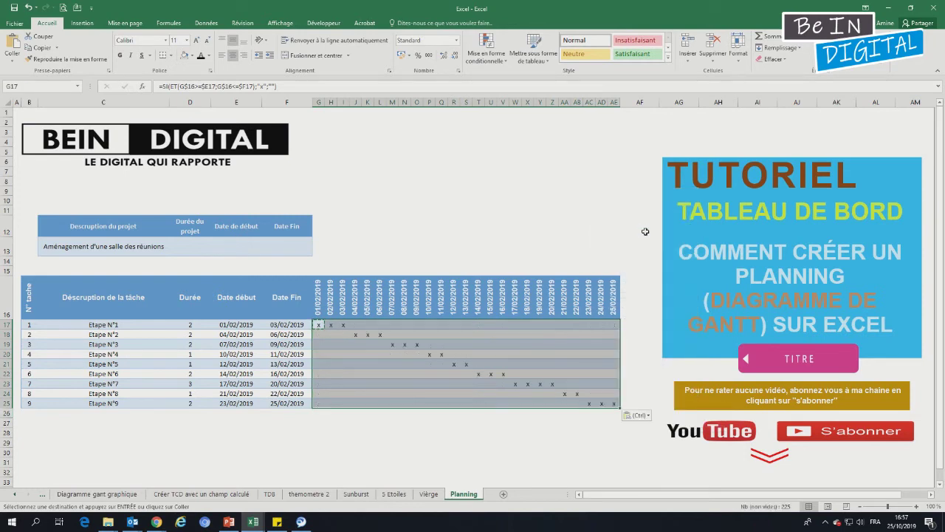
{"action": "left_click", "coordinate": [641, 299]}
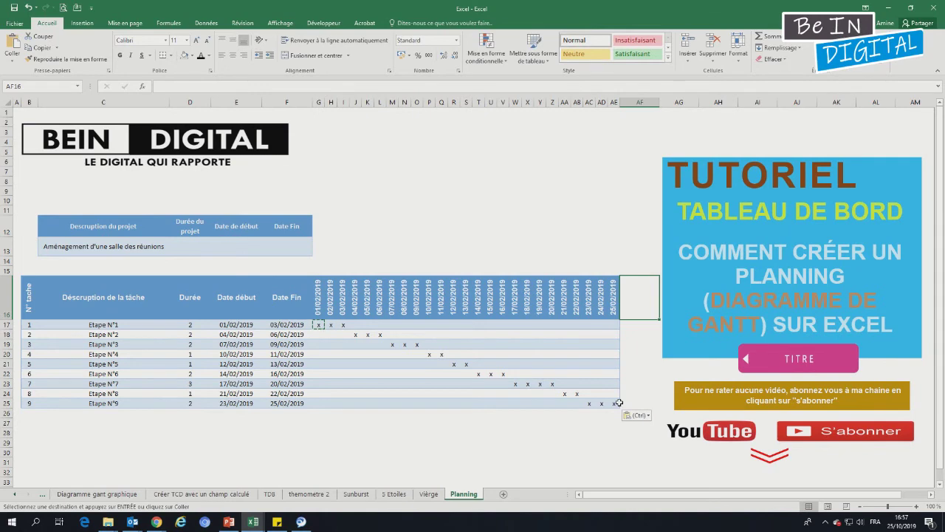
- Verify the copied formulas in AE25 and H17, then reselect G17:AE25 for highlighting
{"action": "left_click", "coordinate": [615, 403]}
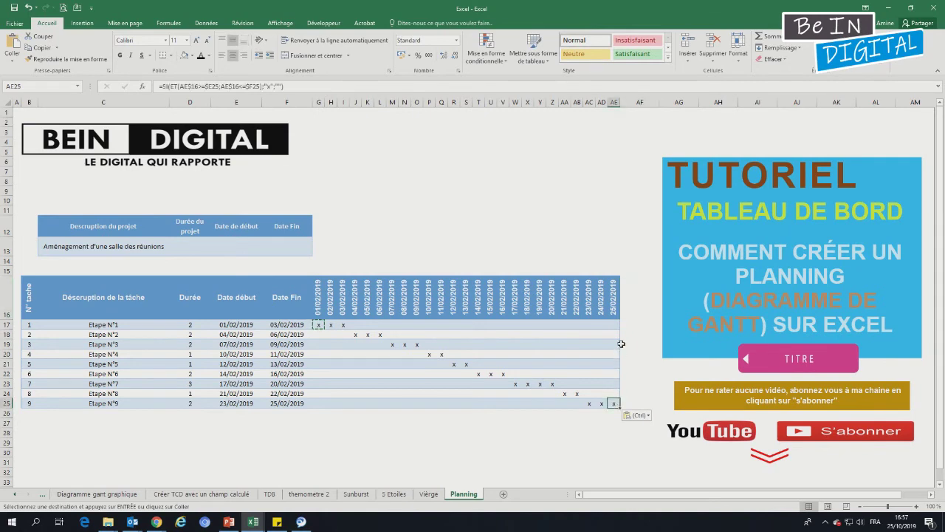
{"action": "left_click", "coordinate": [342, 324]}
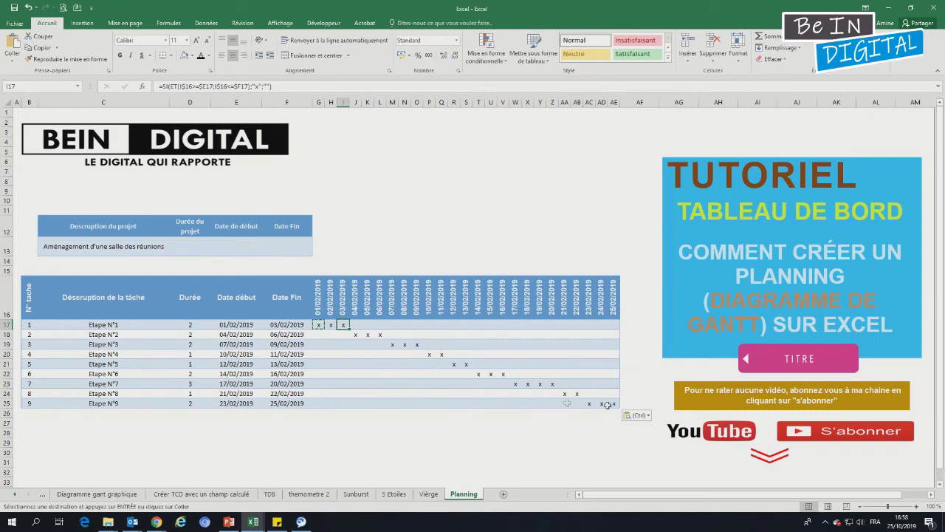
{"action": "left_click_drag", "start_coordinate": [316, 325], "coordinate": [614, 404]}
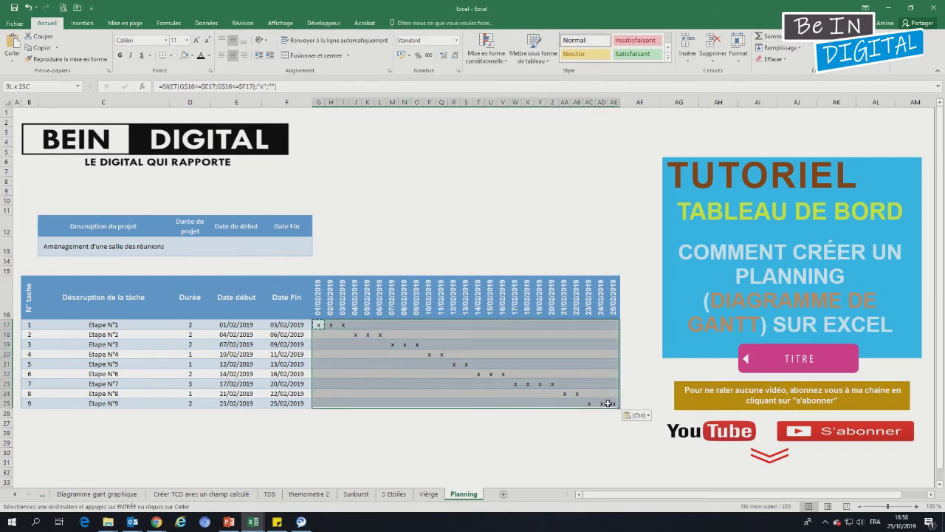
{"action": "left_click", "coordinate": [485, 51]}
{"action": "mouse_move", "coordinate": [539, 76]}
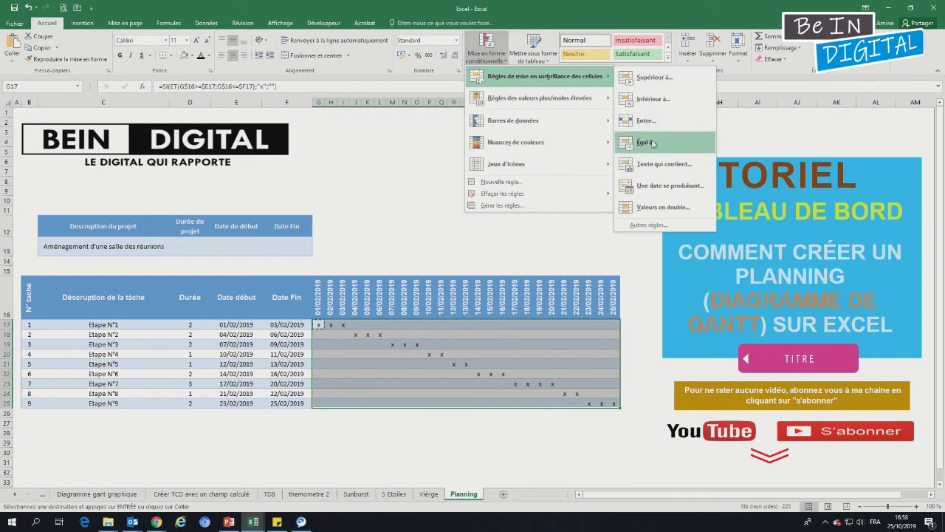
- Add an 'equal to x' conditional format with blue fill and blue font to the grid
{"action": "left_click", "coordinate": [647, 142]}
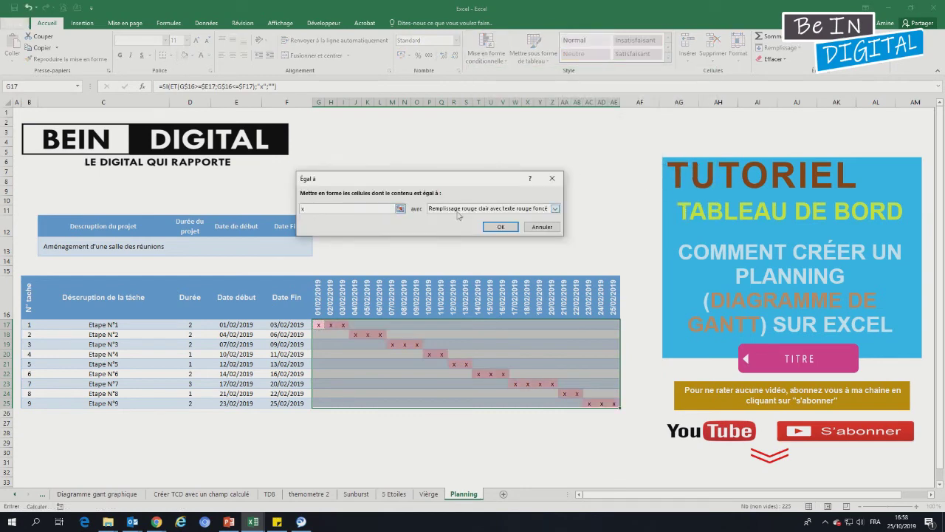
{"action": "left_click", "coordinate": [458, 209]}
{"action": "left_click", "coordinate": [458, 258]}
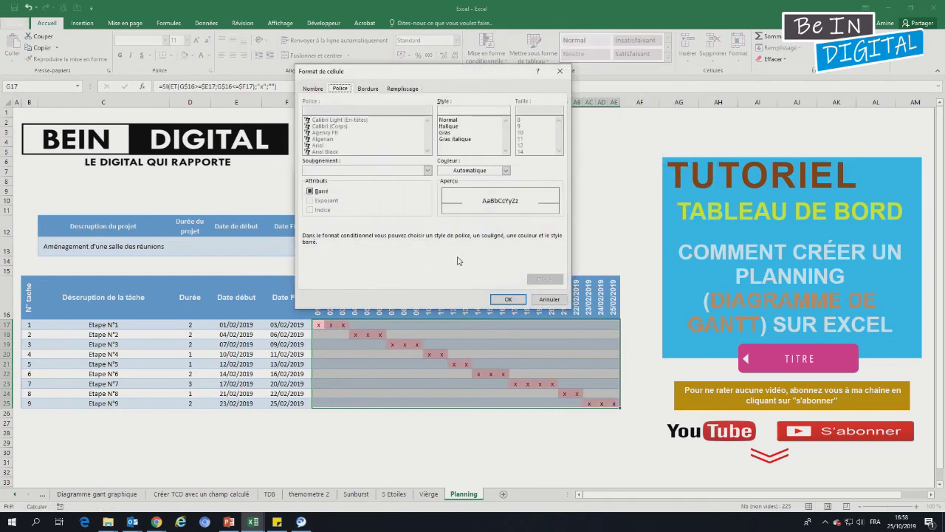
{"action": "left_click", "coordinate": [399, 88]}
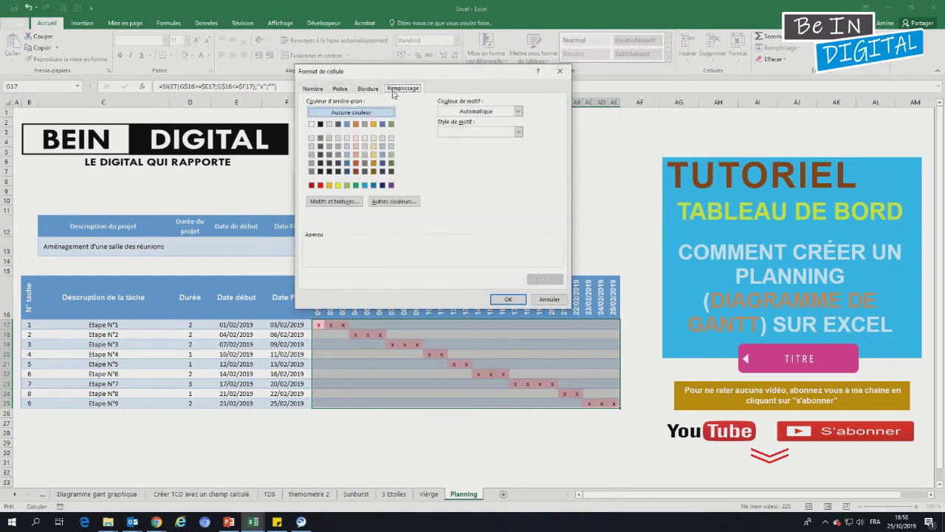
{"action": "left_click", "coordinate": [375, 185]}
{"action": "left_click", "coordinate": [340, 89]}
{"action": "left_click", "coordinate": [473, 171]}
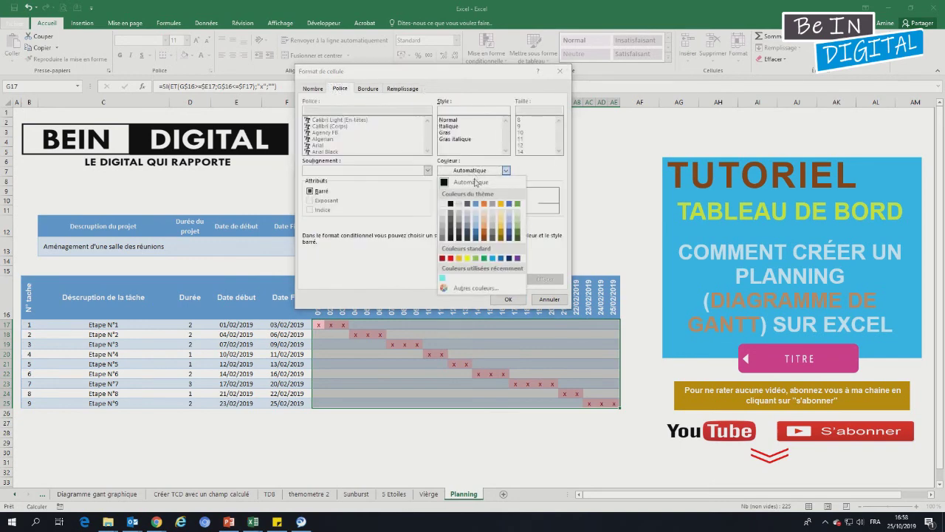
{"action": "left_click", "coordinate": [501, 258]}
{"action": "left_click", "coordinate": [508, 299]}
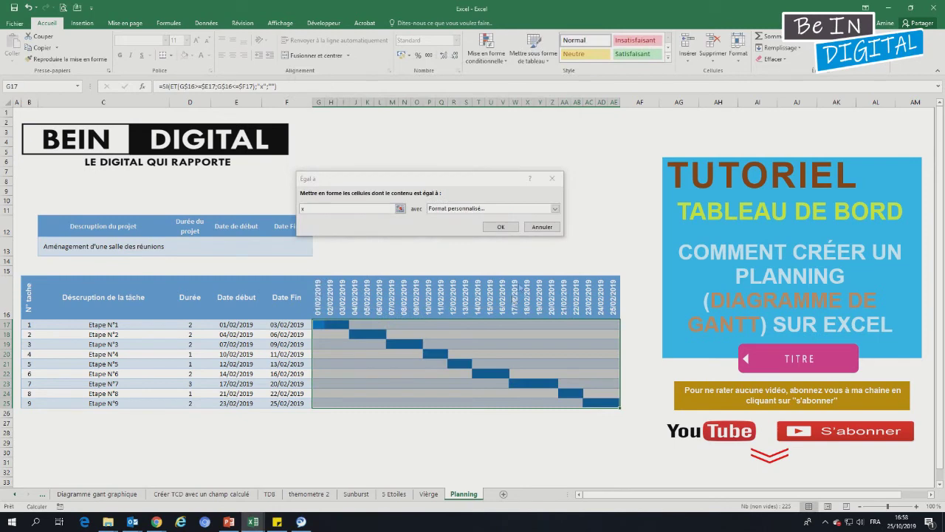
{"action": "left_click", "coordinate": [501, 227]}
{"action": "left_click", "coordinate": [504, 210]}
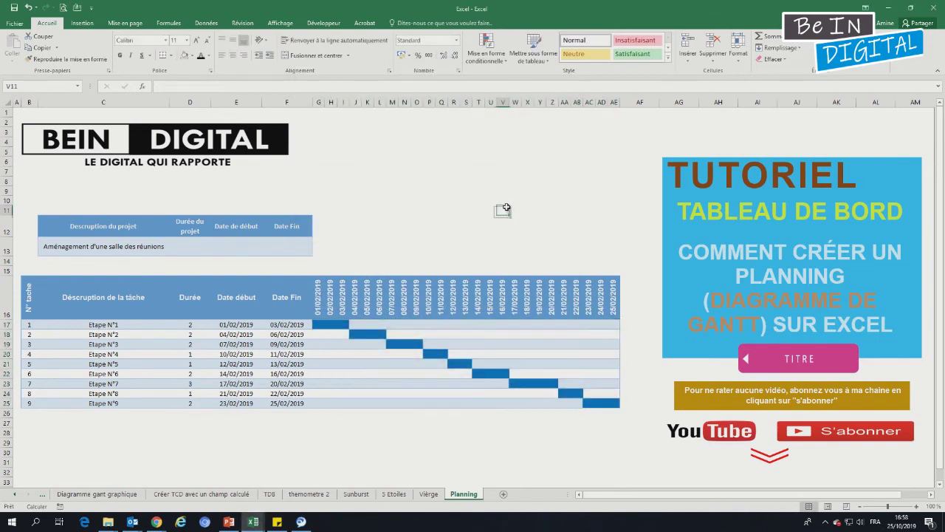
{"action": "left_click", "coordinate": [229, 325]}
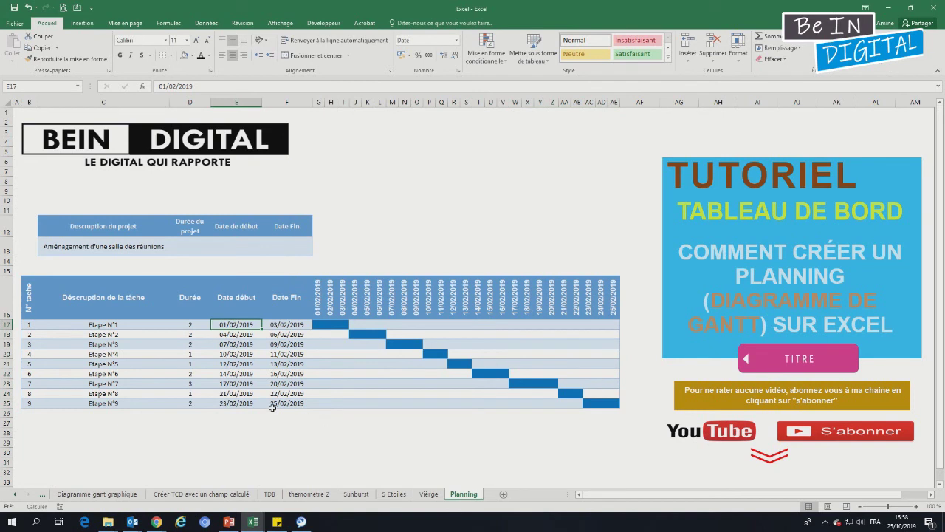
- Change the first task's start date in E17 to 01/03/2019, shifting all task dates into March
{"action": "left_click", "coordinate": [318, 310]}
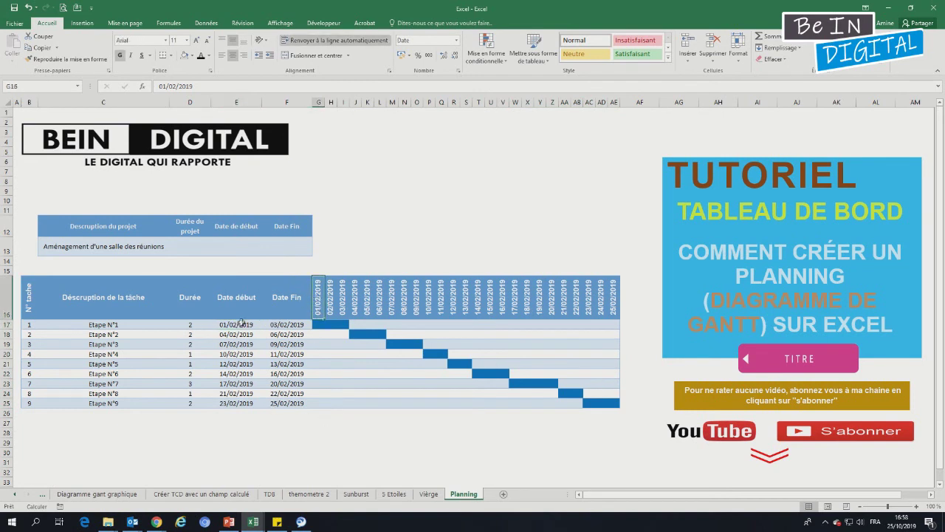
{"action": "left_click", "coordinate": [241, 323]}
{"action": "type", "text": "1/3"}
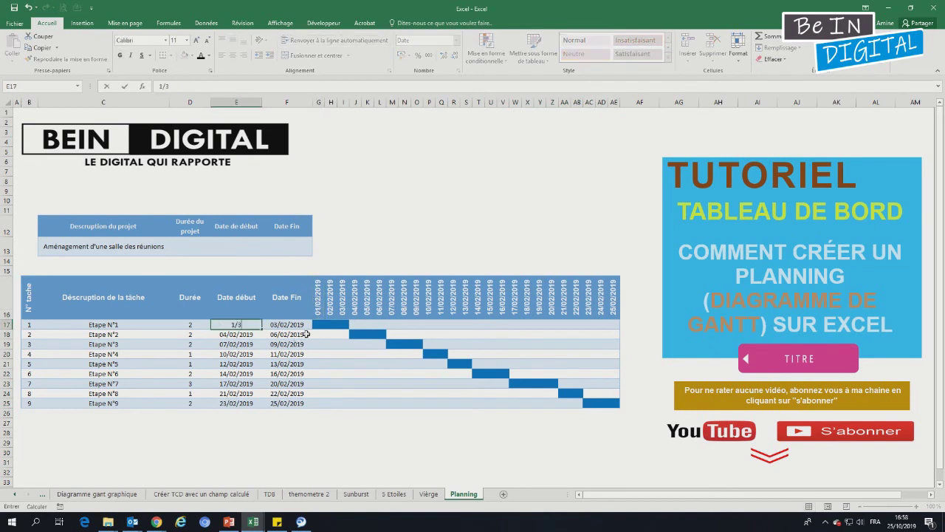
{"action": "key", "text": "Return"}
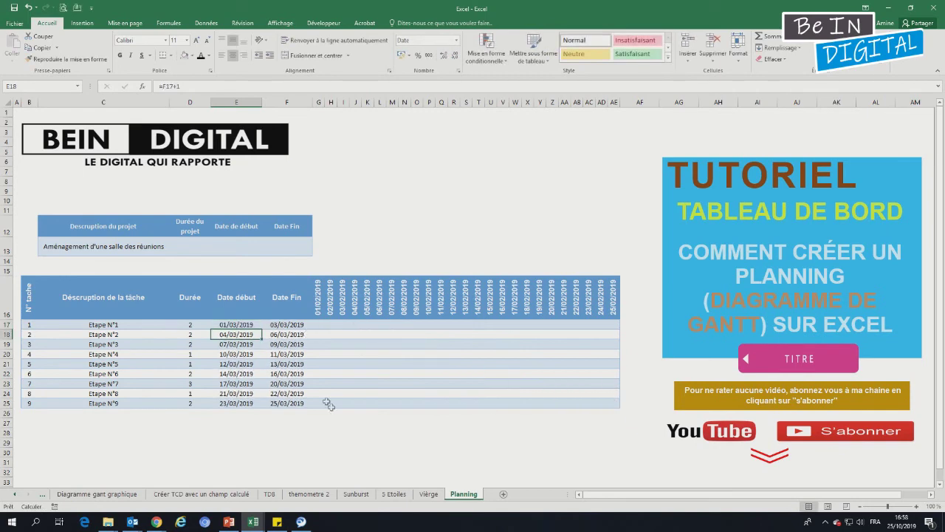
- Select the Gantt grid G17:AE25, then begin a formula in date header G16
{"action": "left_click_drag", "start_coordinate": [314, 326], "coordinate": [607, 405]}
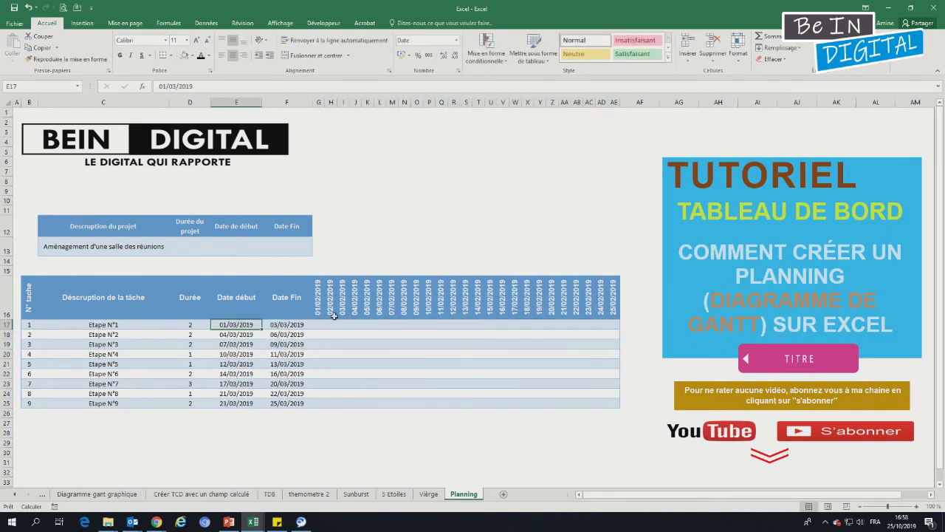
{"action": "left_click", "coordinate": [319, 296]}
{"action": "type", "text": "="}
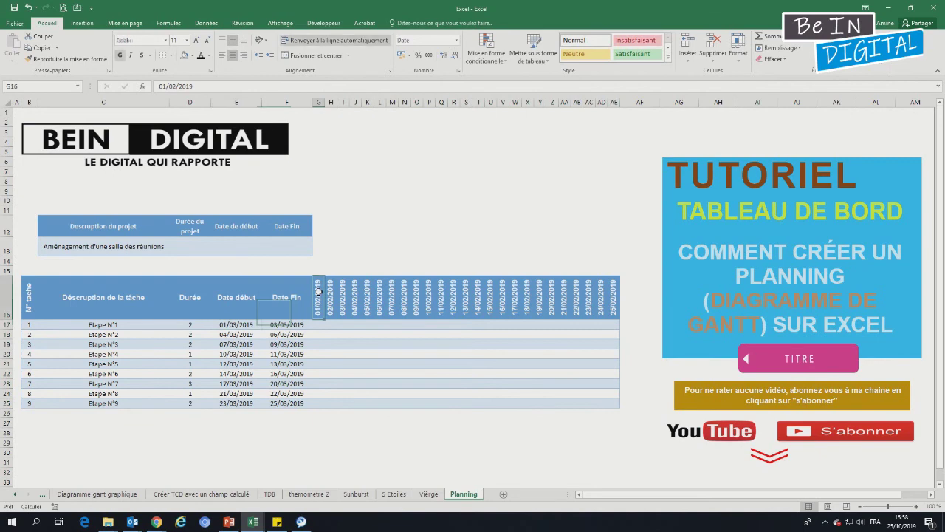
- Link G16 to the first task's start (=E17) and set H16 to =G16+1
{"action": "left_click", "coordinate": [240, 324]}
{"action": "key", "text": "Return"}
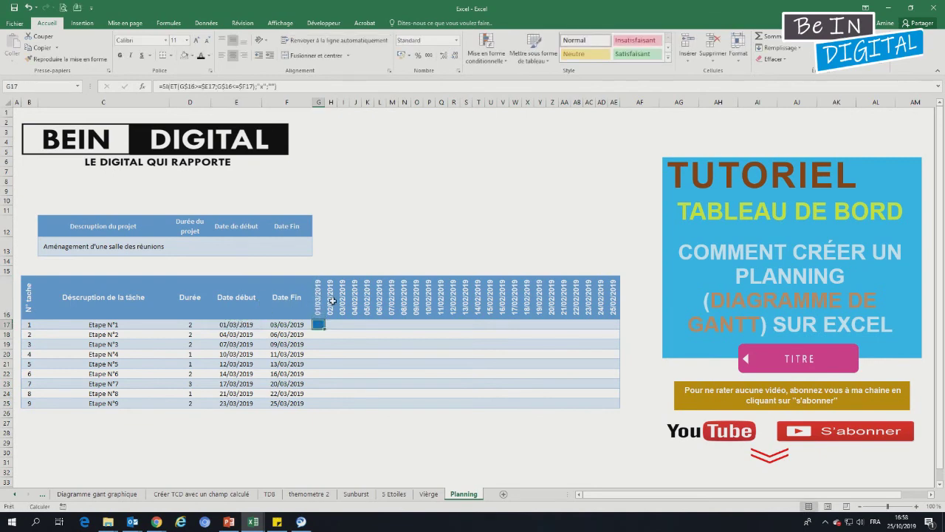
{"action": "left_click", "coordinate": [332, 301]}
{"action": "type", "text": "="}
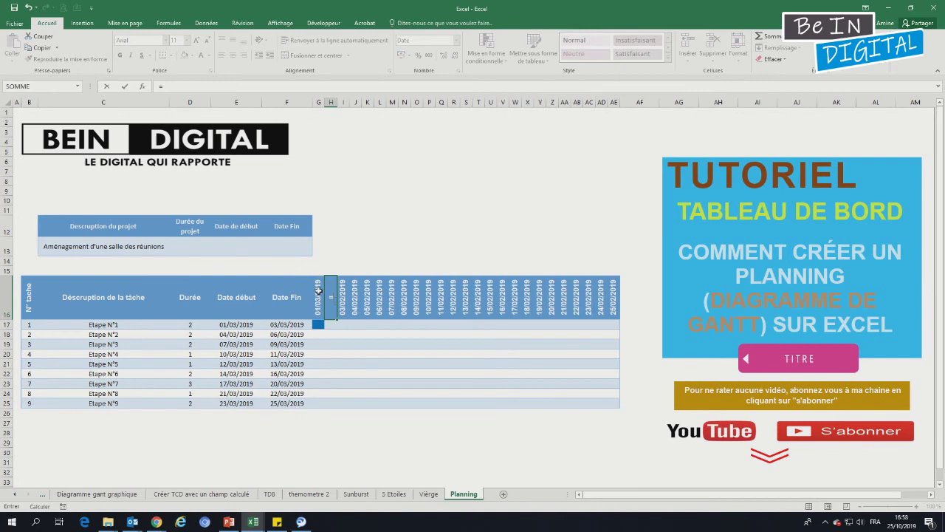
{"action": "key", "text": "Return"}
- Copy the H16 next-day formula across header cells I16:AE16
{"action": "right_click", "coordinate": [332, 296]}
{"action": "left_click", "coordinate": [341, 297]}
{"action": "left_click_drag", "start_coordinate": [342, 297], "coordinate": [613, 296]}
{"action": "right_click", "coordinate": [613, 297]}
{"action": "left_click", "coordinate": [661, 338]}
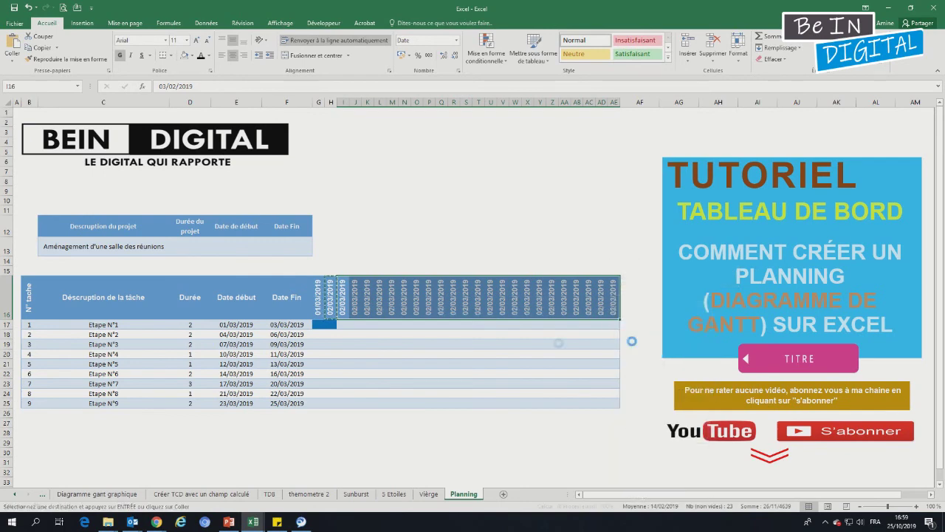
{"action": "left_click", "coordinate": [553, 343]}
- Select the task rows 17–25 to make them taller
{"action": "left_click_drag", "start_coordinate": [321, 300], "coordinate": [612, 298]}
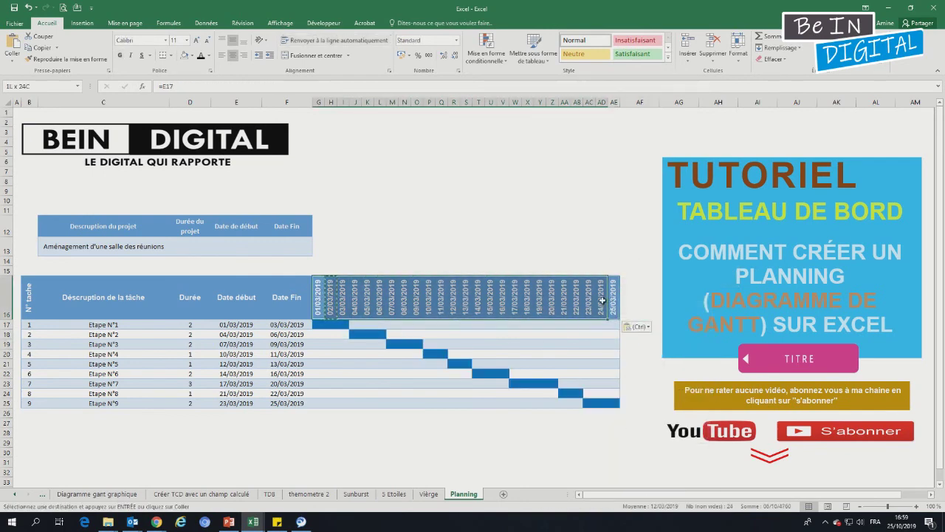
{"action": "left_click", "coordinate": [439, 228]}
{"action": "left_click", "coordinate": [428, 209]}
{"action": "left_click_drag", "start_coordinate": [6, 325], "coordinate": [7, 396]}
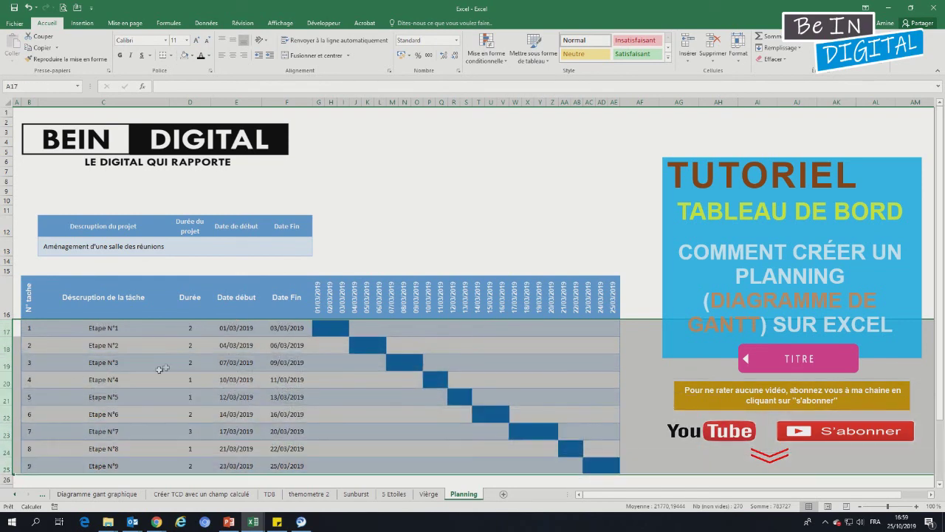
- Delete the empty row 14 above the task table
{"action": "left_click", "coordinate": [161, 369]}
{"action": "left_click", "coordinate": [341, 238]}
{"action": "left_click", "coordinate": [7, 260]}
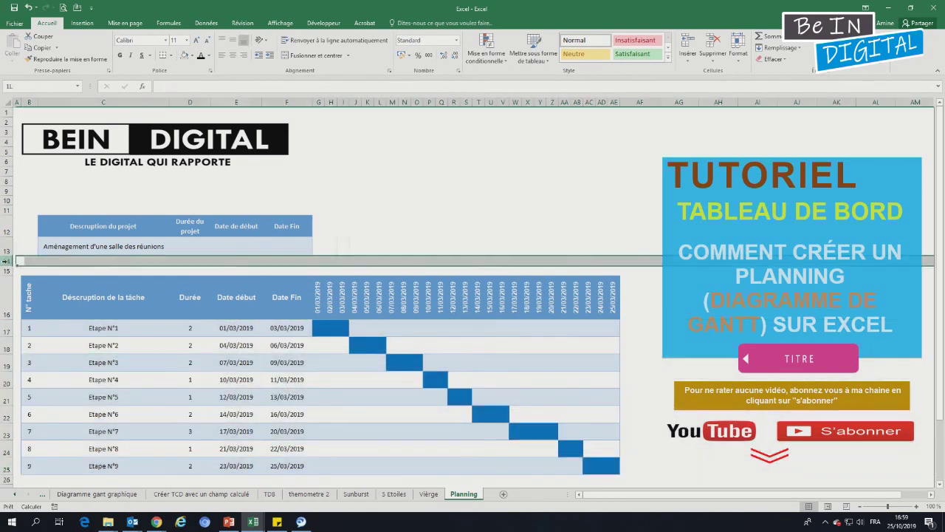
{"action": "right_click", "coordinate": [7, 261]}
{"action": "left_click", "coordinate": [37, 337]}
- Delete the two empty rows at row 9, lifting the project table to rows 10–11
{"action": "left_click", "coordinate": [6, 190]}
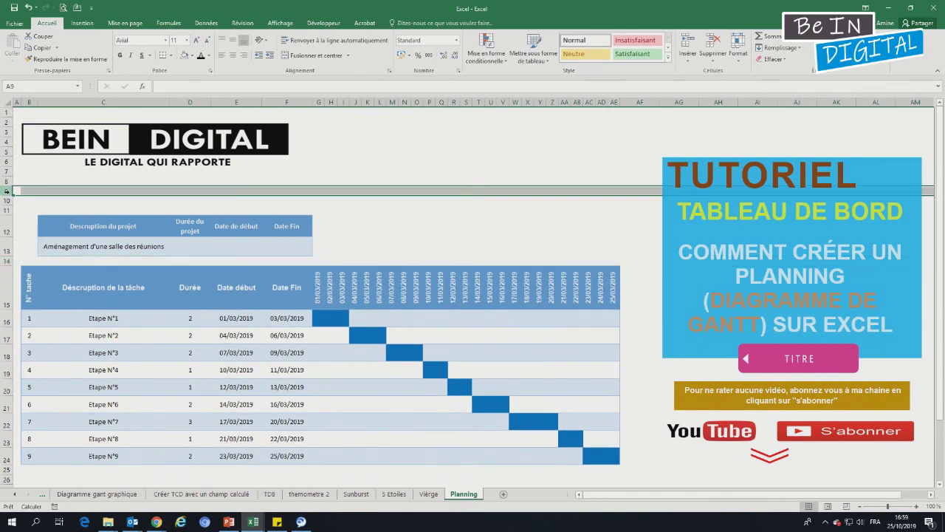
{"action": "right_click", "coordinate": [6, 191]}
{"action": "left_click", "coordinate": [37, 269]}
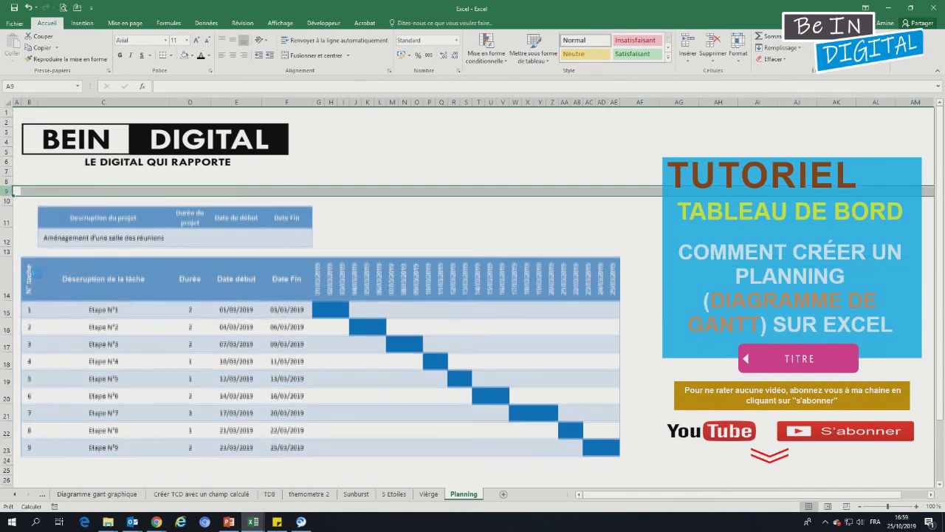
{"action": "right_click", "coordinate": [6, 190]}
{"action": "left_click", "coordinate": [37, 270]}
{"action": "left_click", "coordinate": [287, 316]}
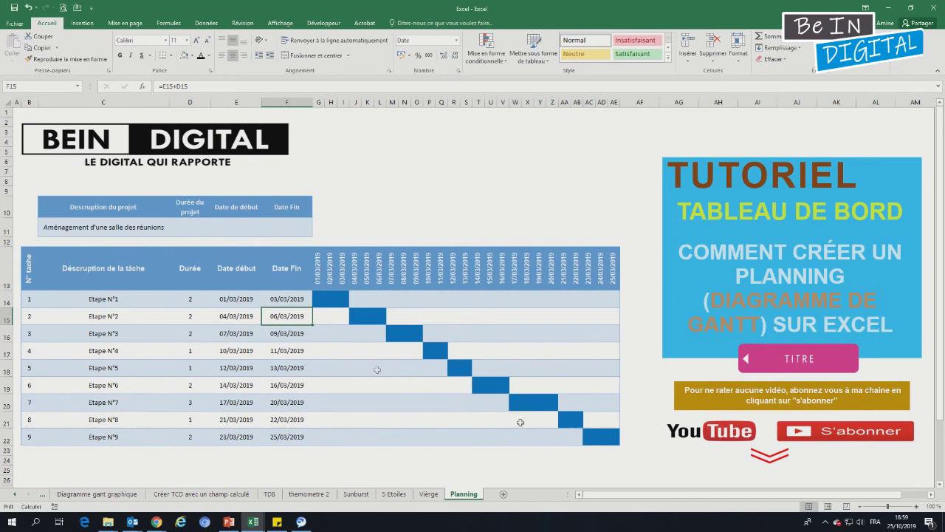
{"action": "left_click", "coordinate": [515, 214]}
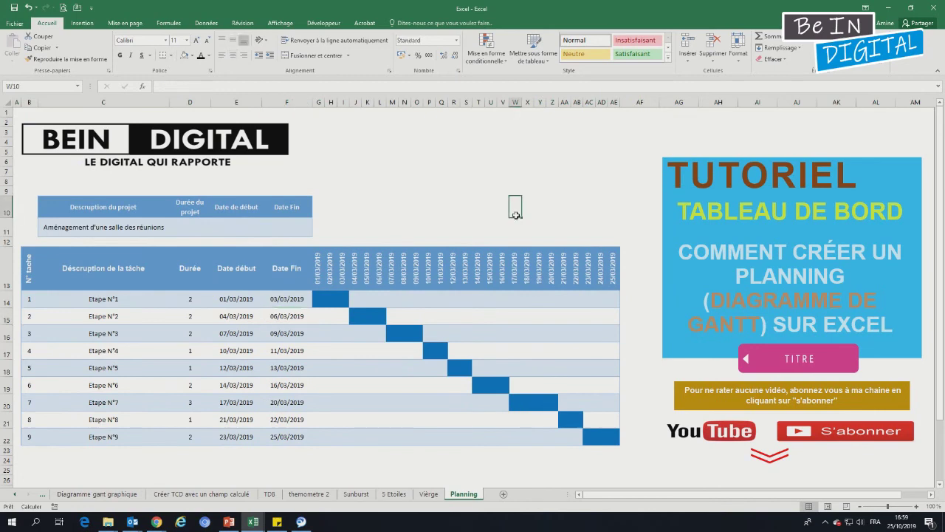
{"action": "left_click", "coordinate": [443, 204]}
{"action": "left_click", "coordinate": [307, 227]}
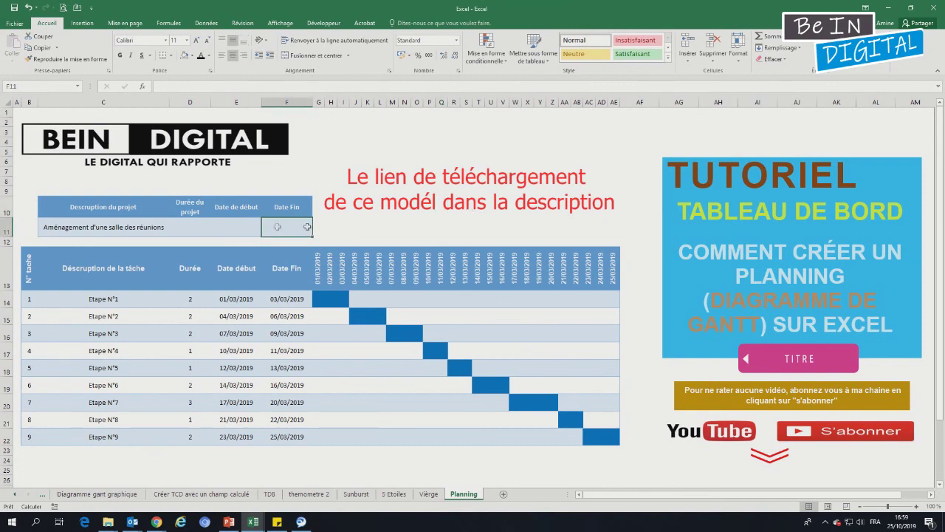
- Link project start E11 to =E14 and project end F11 to =F22
{"action": "left_click", "coordinate": [248, 226]}
{"action": "type", "text": "="}
{"action": "left_click", "coordinate": [238, 299]}
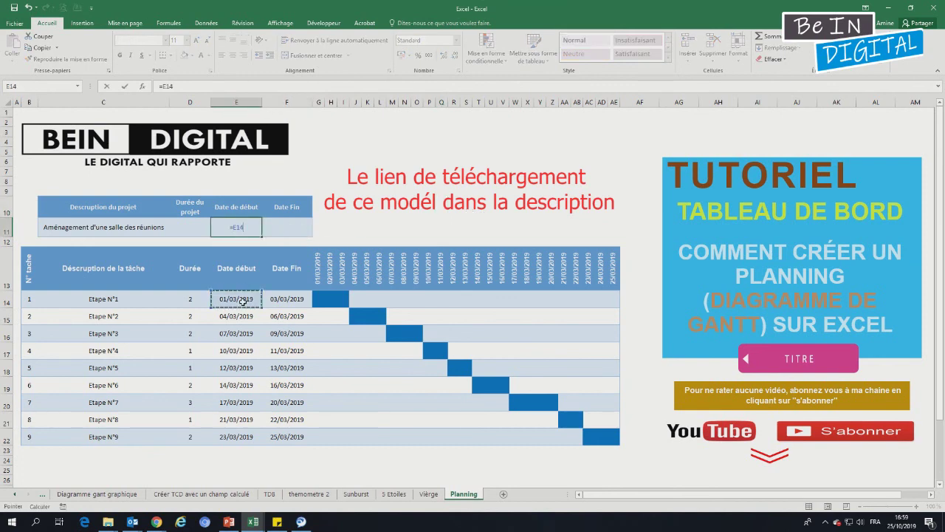
{"action": "key", "text": "Return"}
{"action": "left_click", "coordinate": [280, 229]}
{"action": "left_click", "coordinate": [286, 437]}
{"action": "key", "text": "Return"}
- Set the project duration D11 to =F11-E11, giving 24 days
{"action": "left_click", "coordinate": [197, 221]}
{"action": "type", "text": "="}
{"action": "left_click", "coordinate": [280, 225]}
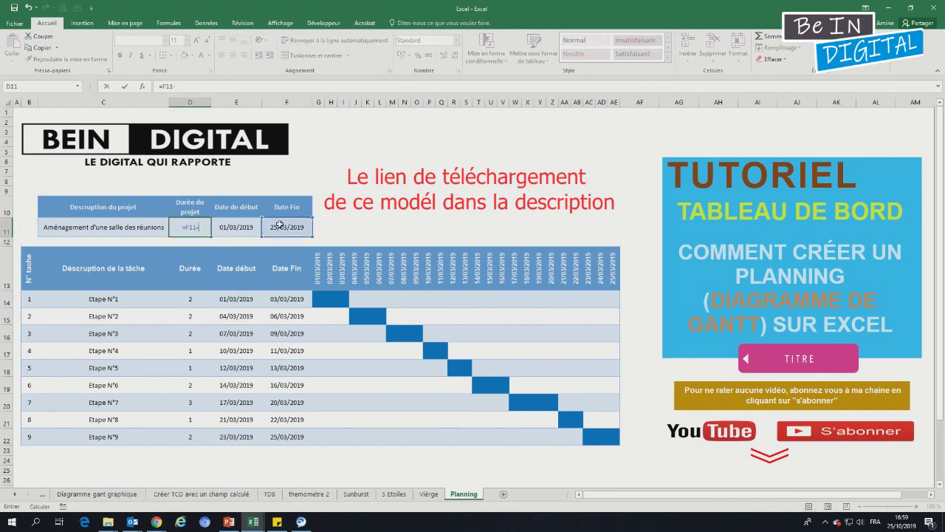
{"action": "left_click", "coordinate": [249, 228]}
{"action": "key", "text": "Return"}
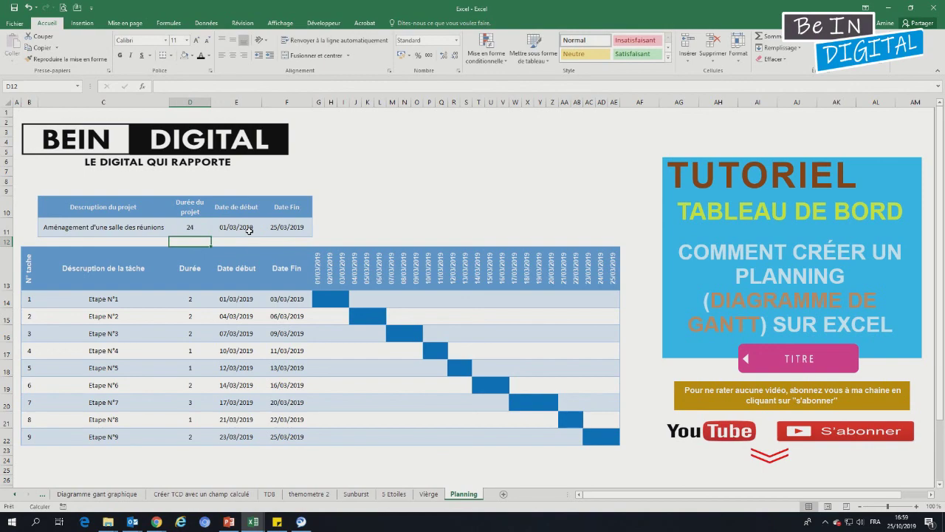
{"action": "left_click", "coordinate": [380, 206]}
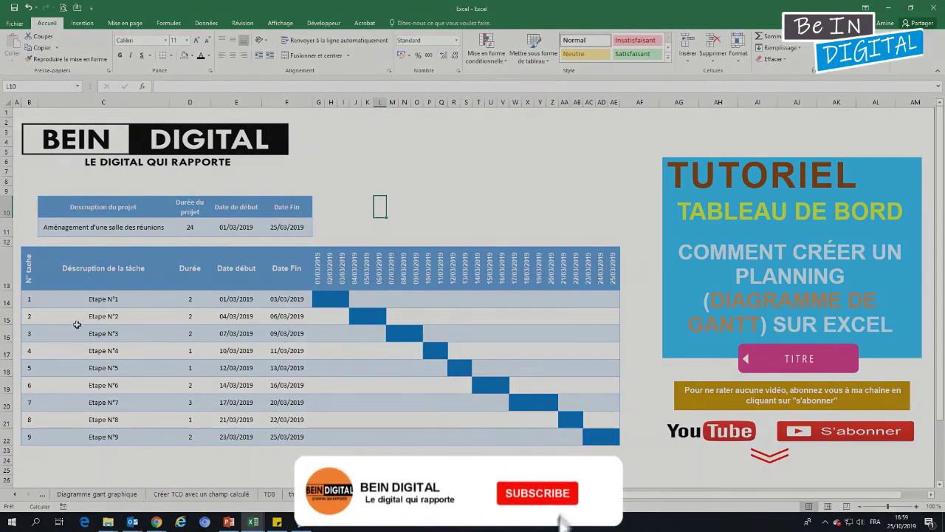
{"action": "left_click", "coordinate": [417, 161]}
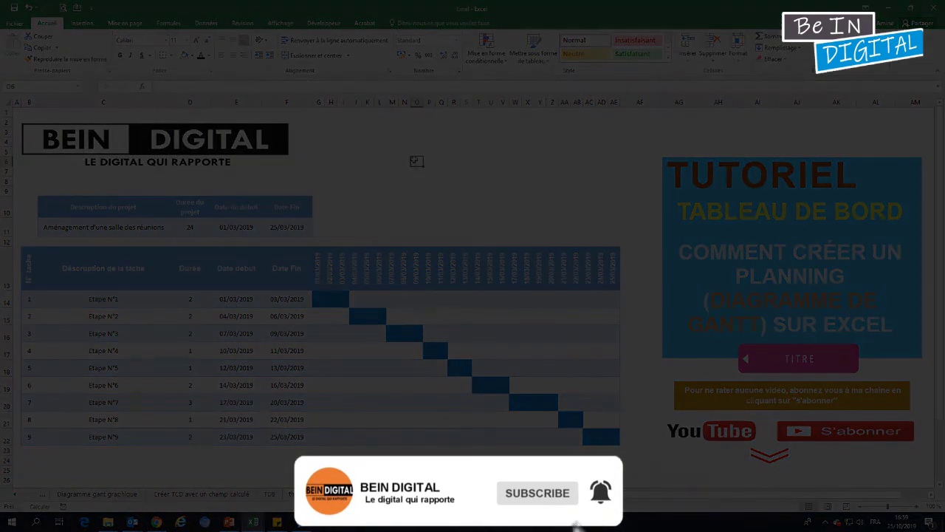